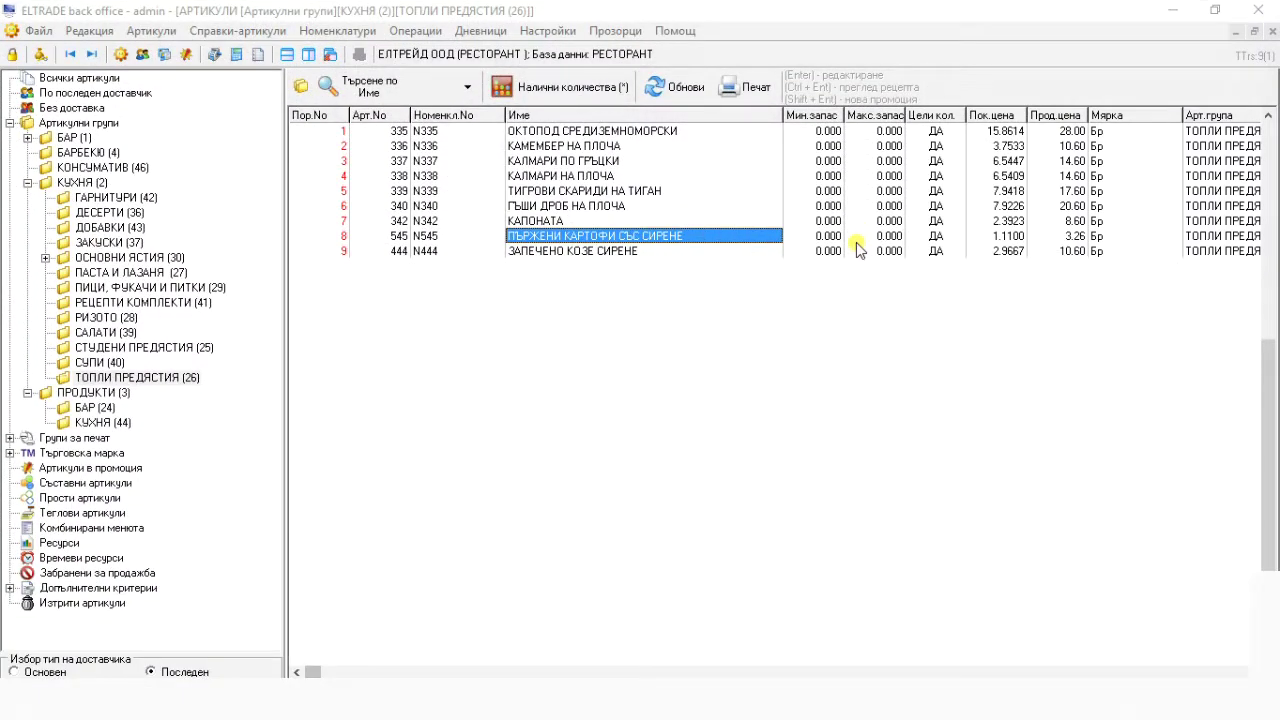
- Open the recipe of the article ПЪРЖЕНИ КАРТОФИ СЪС СИРЕНЕ for editing
click(735, 240)
right_click(735, 240)
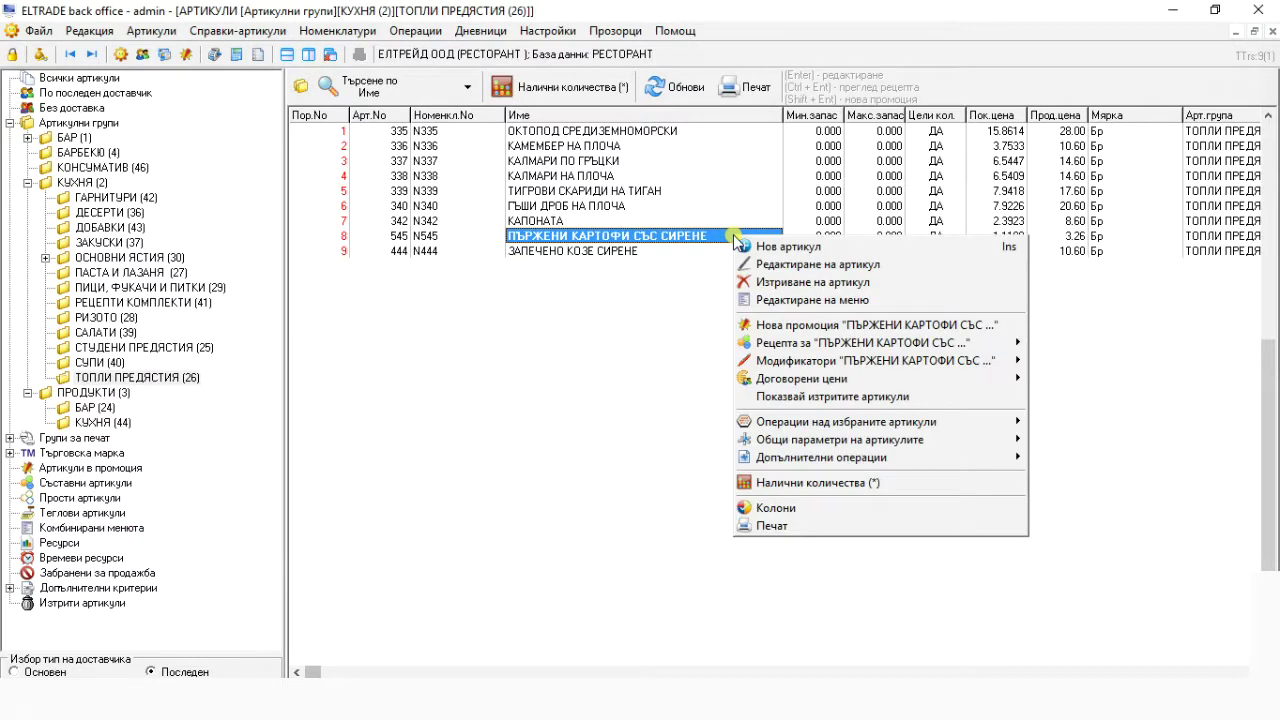
mouse_move(800, 348)
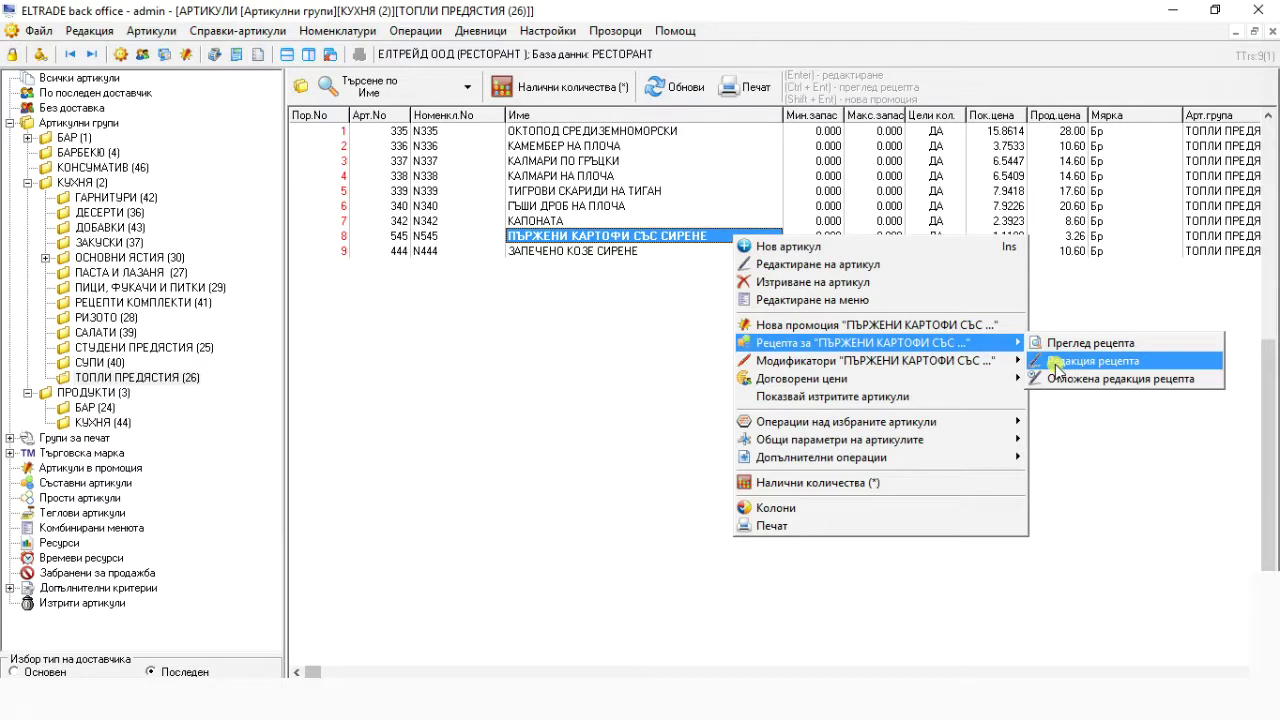
click(1055, 362)
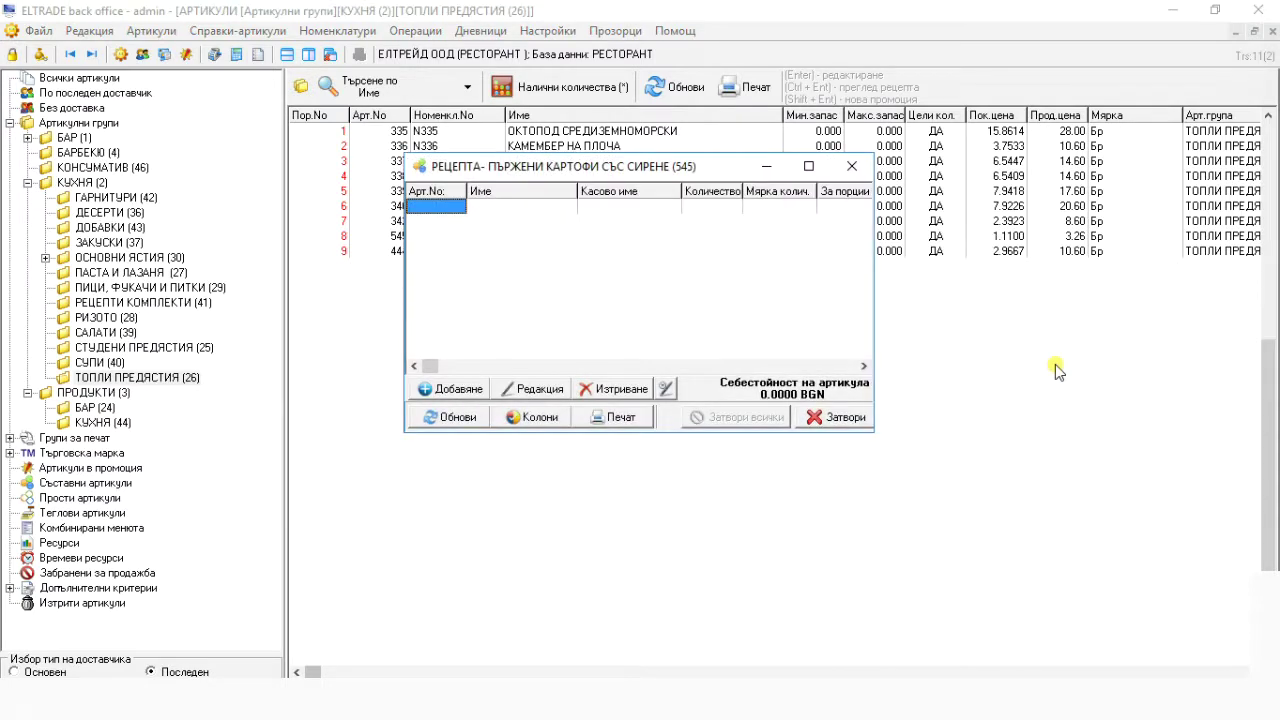
- Start a new recipe ingredient and choose the simple article КАРТОФИ by searching for "картофи" by name
click(461, 389)
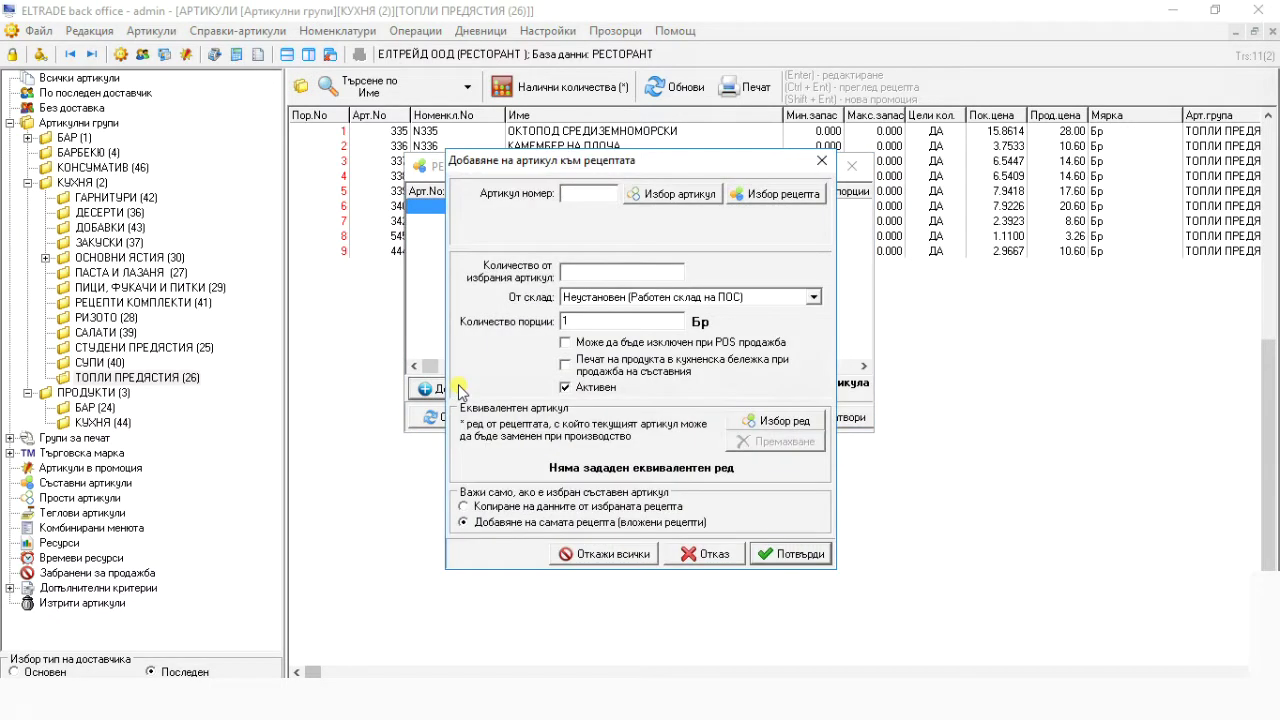
click(588, 200)
click(681, 200)
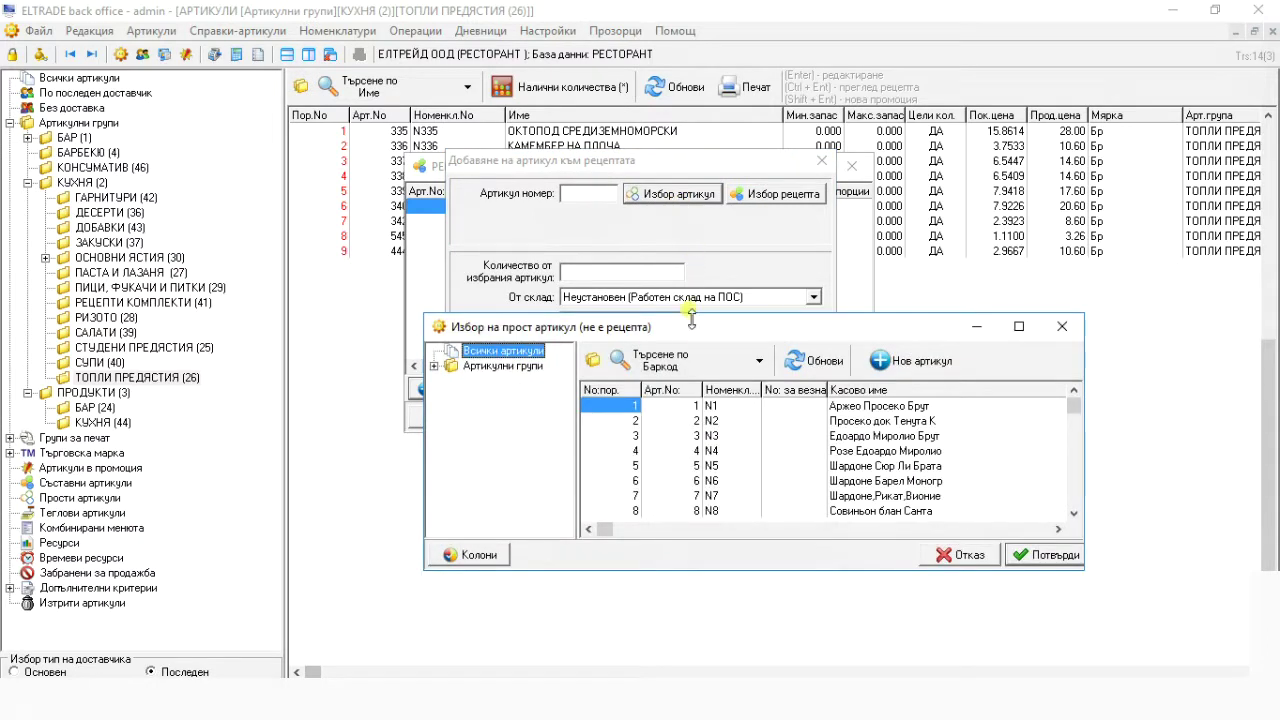
click(761, 362)
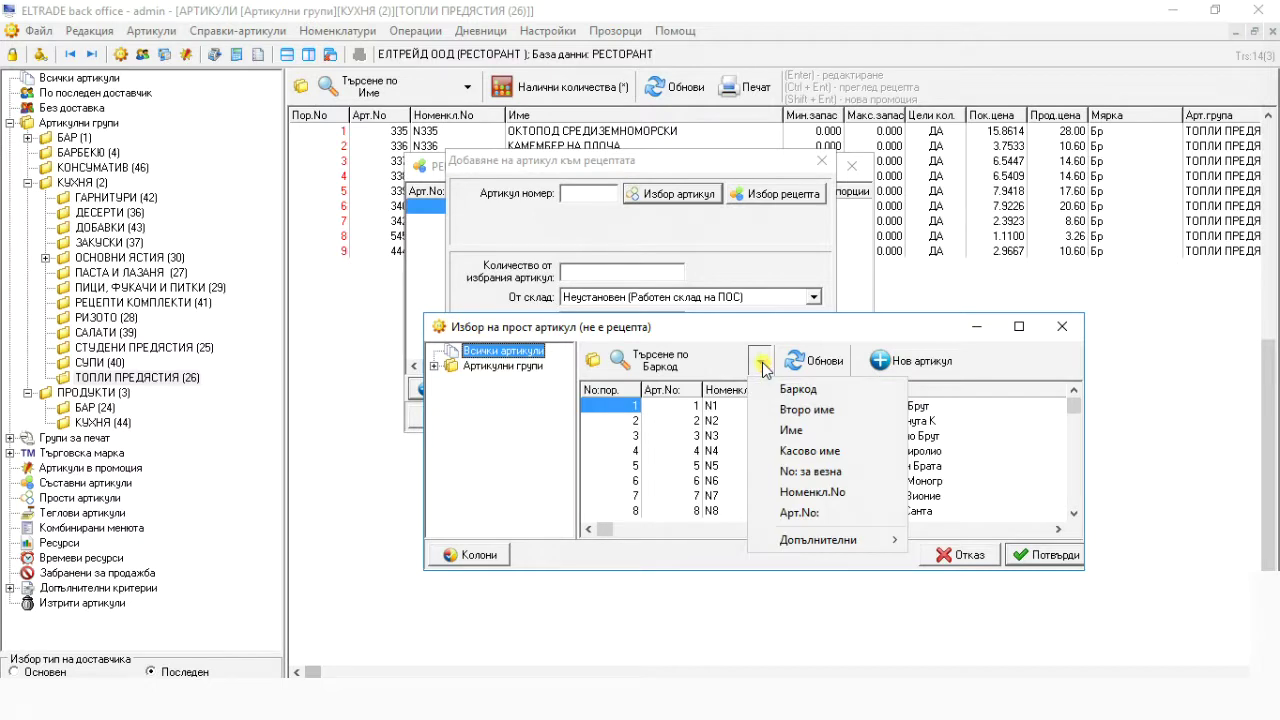
click(790, 430)
text(ка)
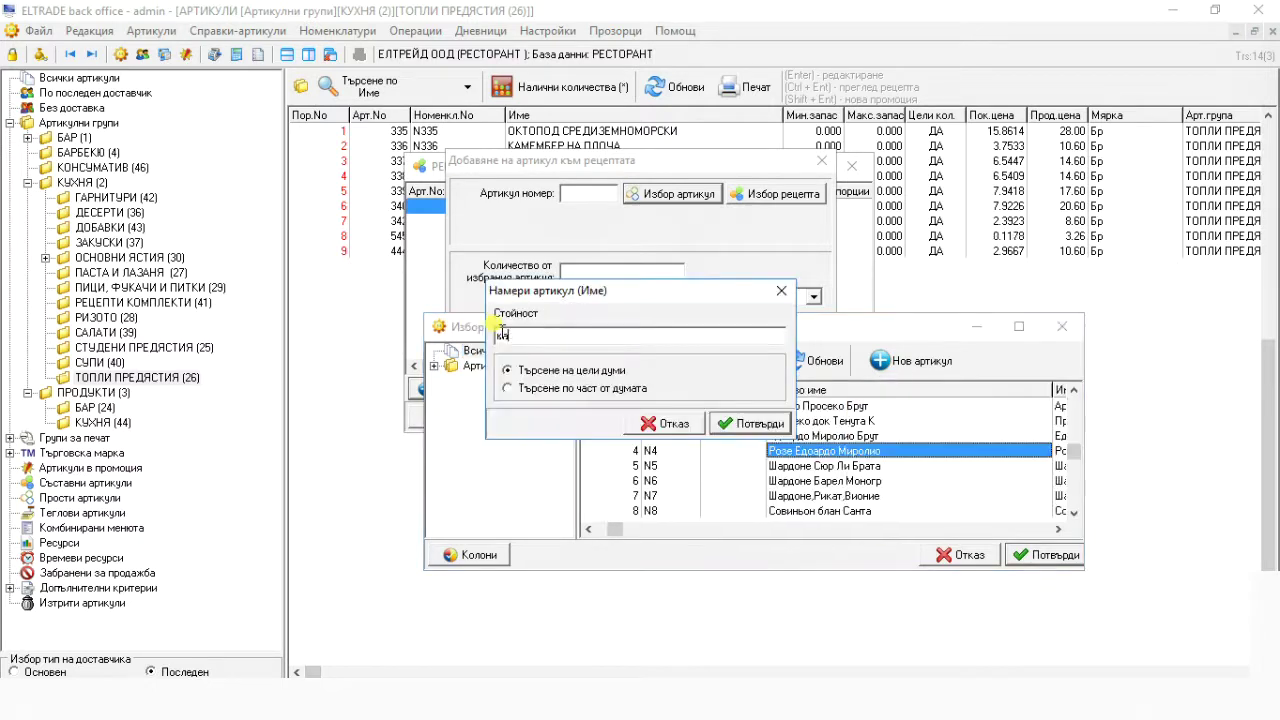
text(ртофи)
key(Return)
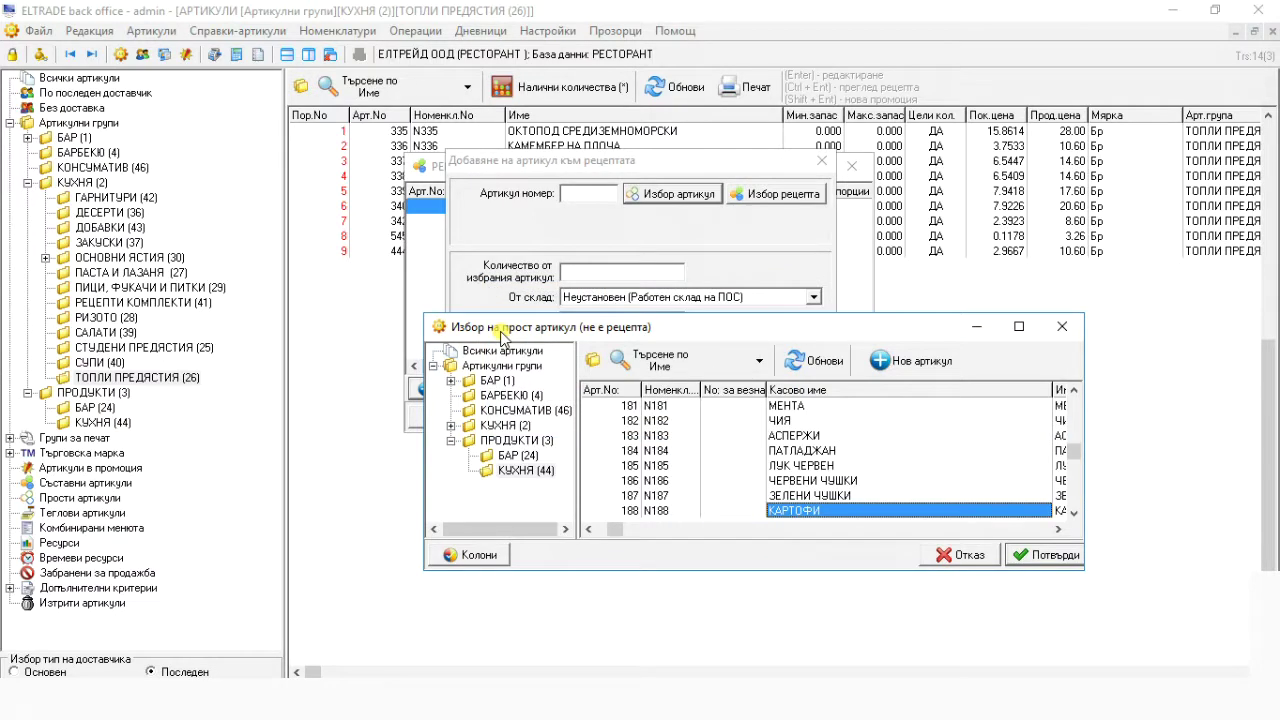
click(1050, 556)
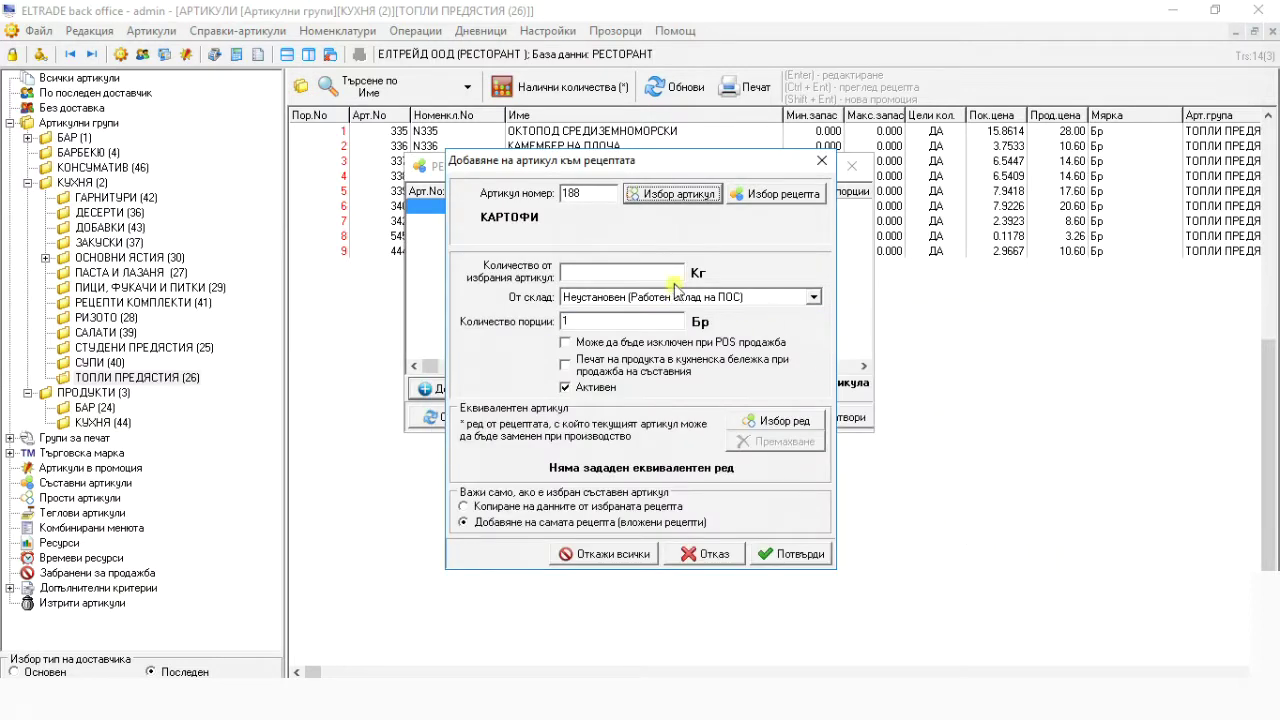
- Set the КАРТОФИ ingredient to 1 Кг per 10 portions from Основен склад (1) and add it to the recipe
click(664, 267)
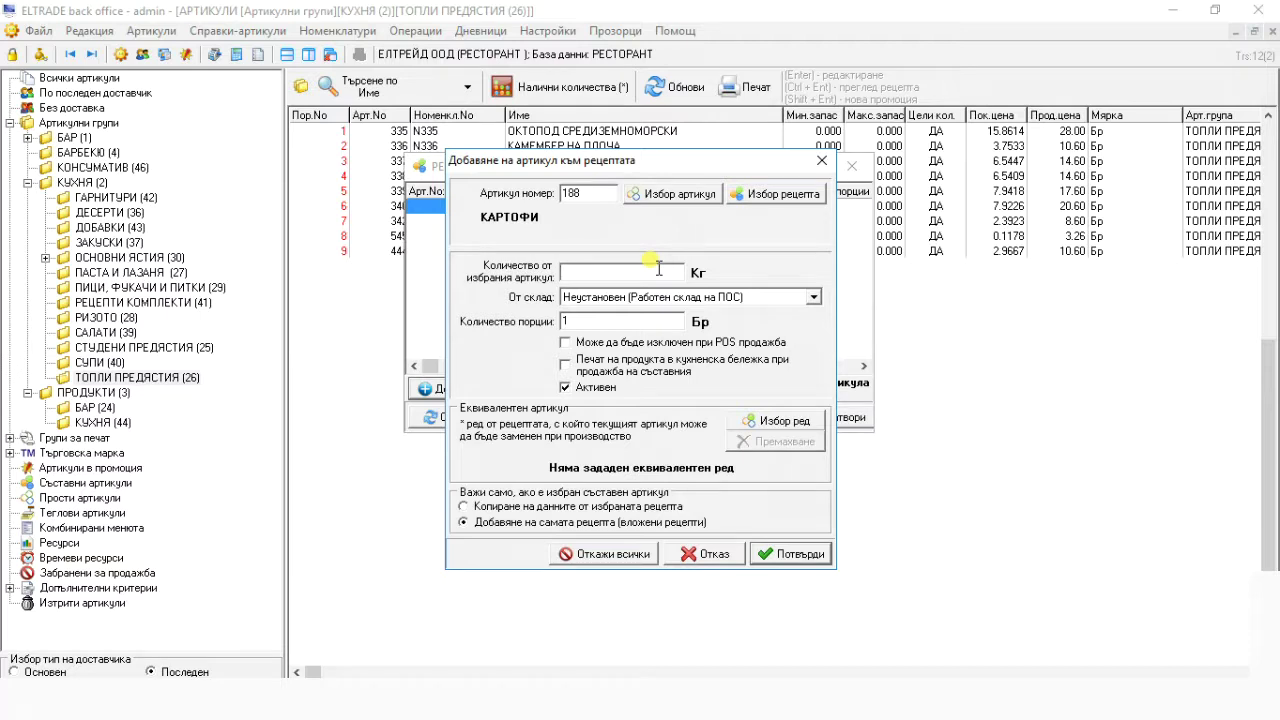
text(1)
click(597, 322)
text(0)
click(648, 300)
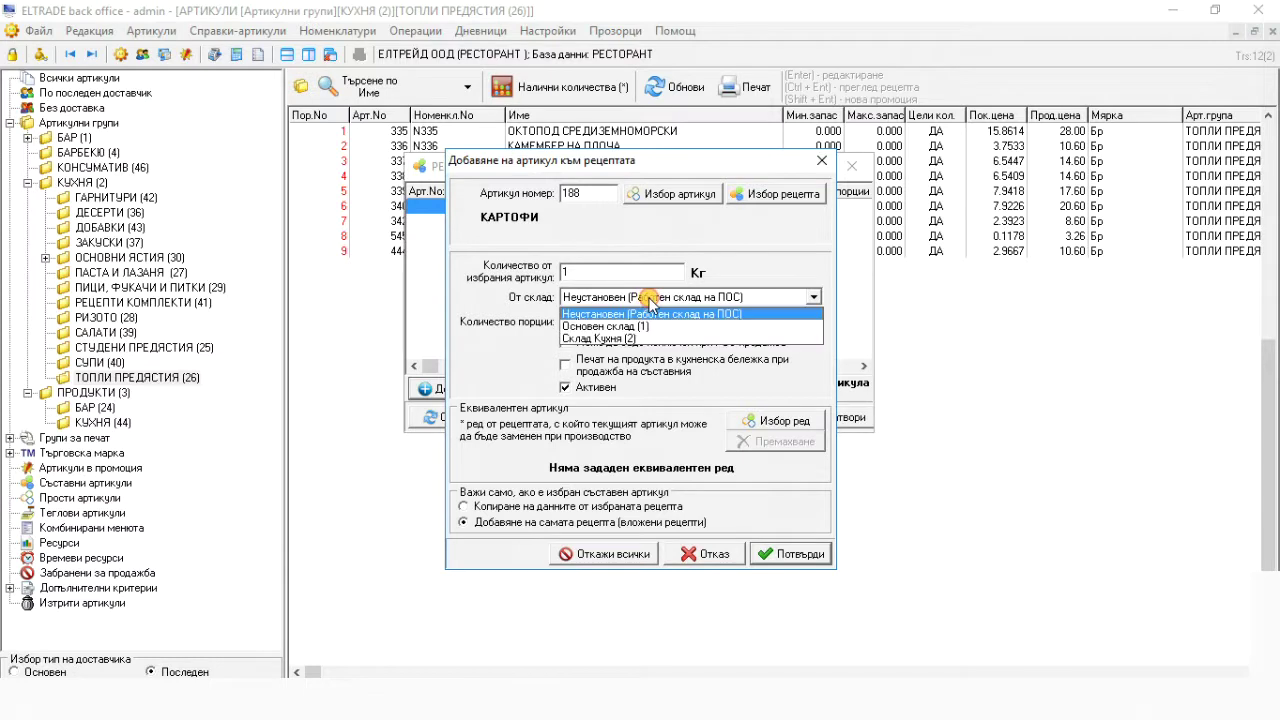
click(645, 327)
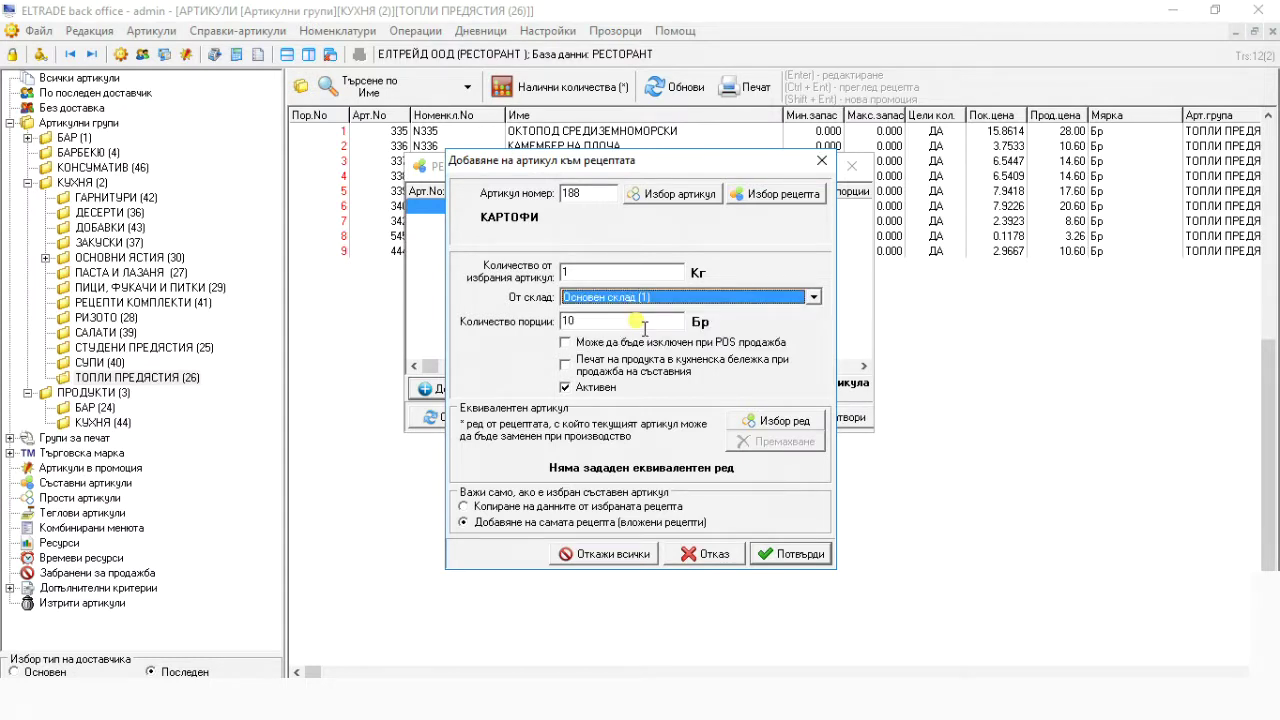
click(777, 556)
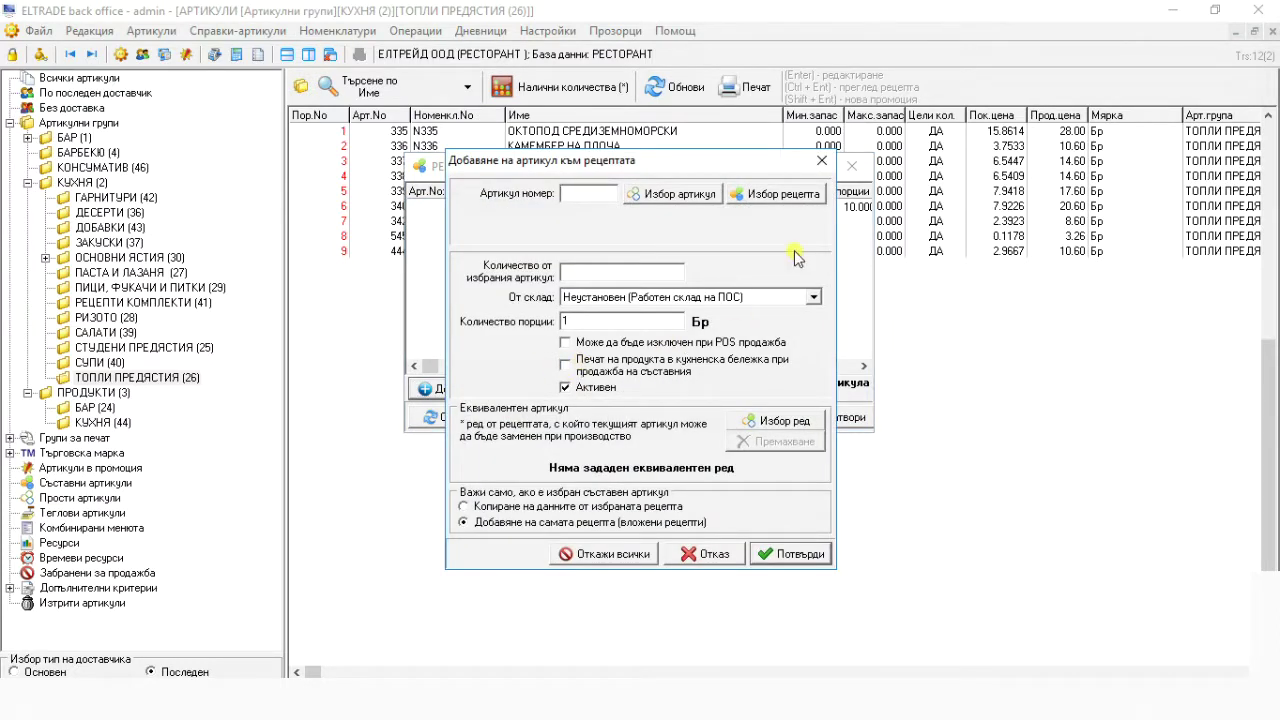
- Choose the composite article СОС ДИВИ ГЪБИ as the next ingredient by searching recipes by name for "сос диви"
click(771, 199)
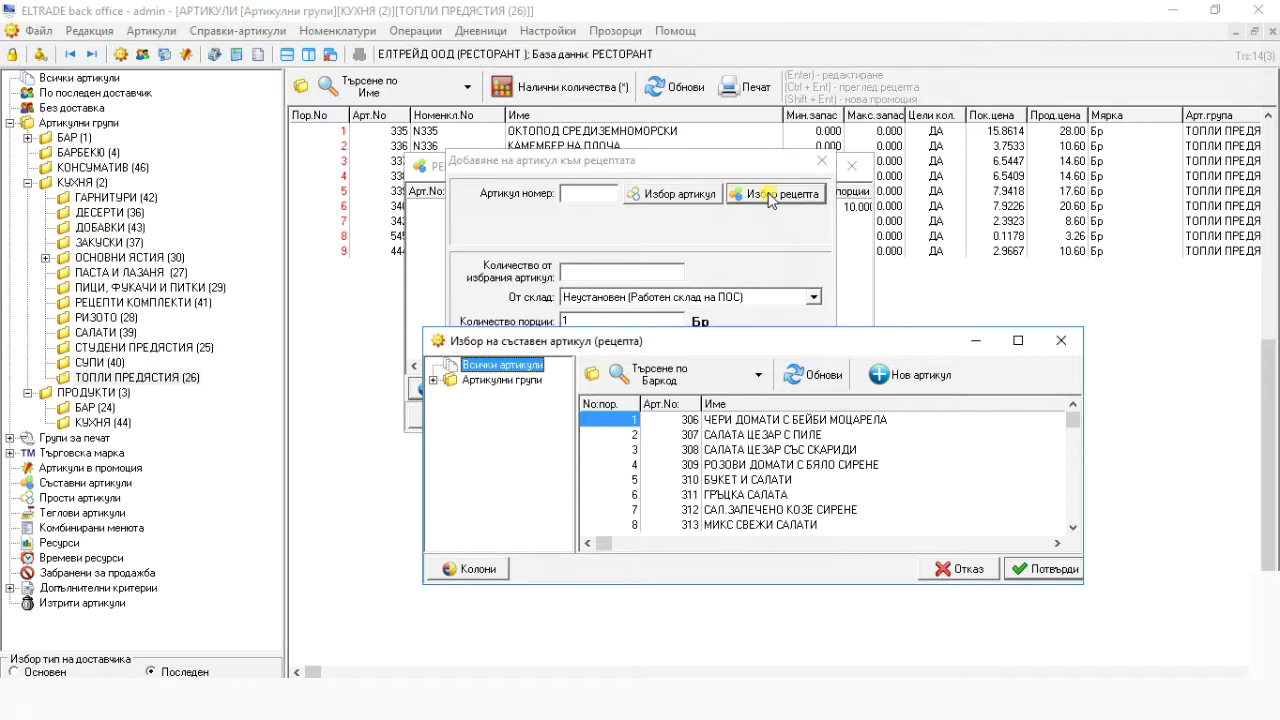
click(737, 480)
click(720, 378)
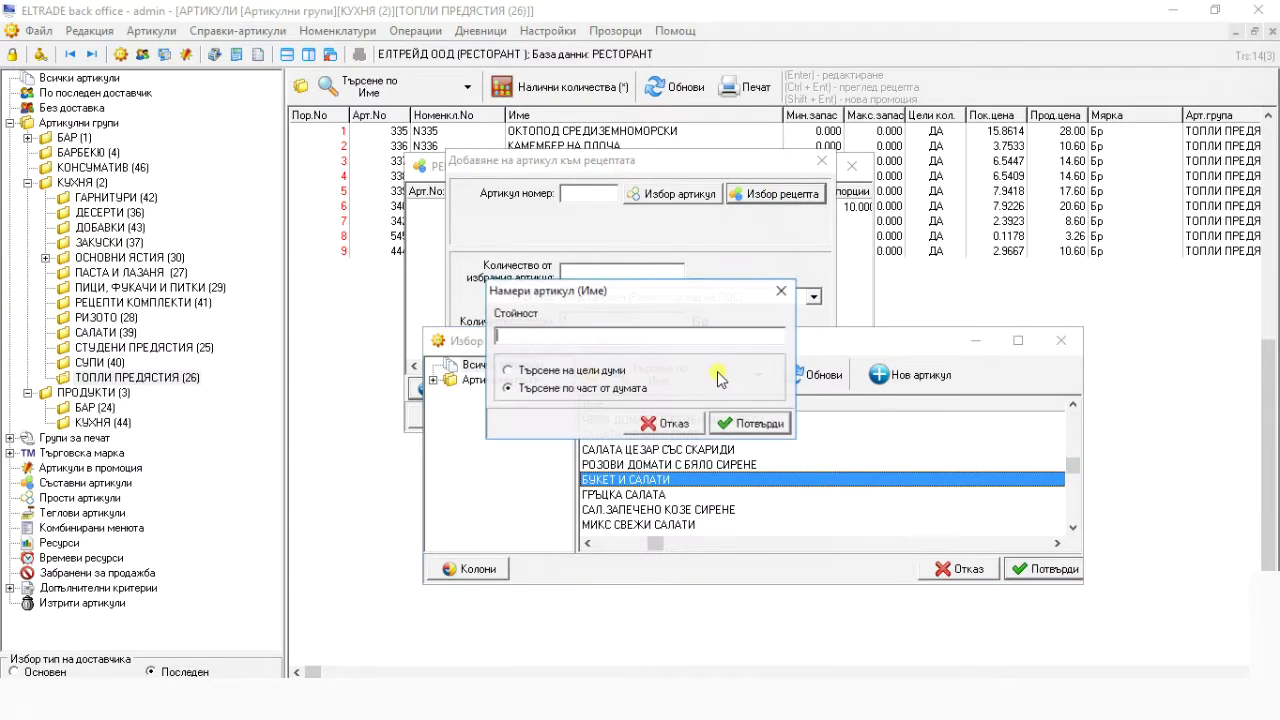
text(сос диви)
key(Return)
key(Return)
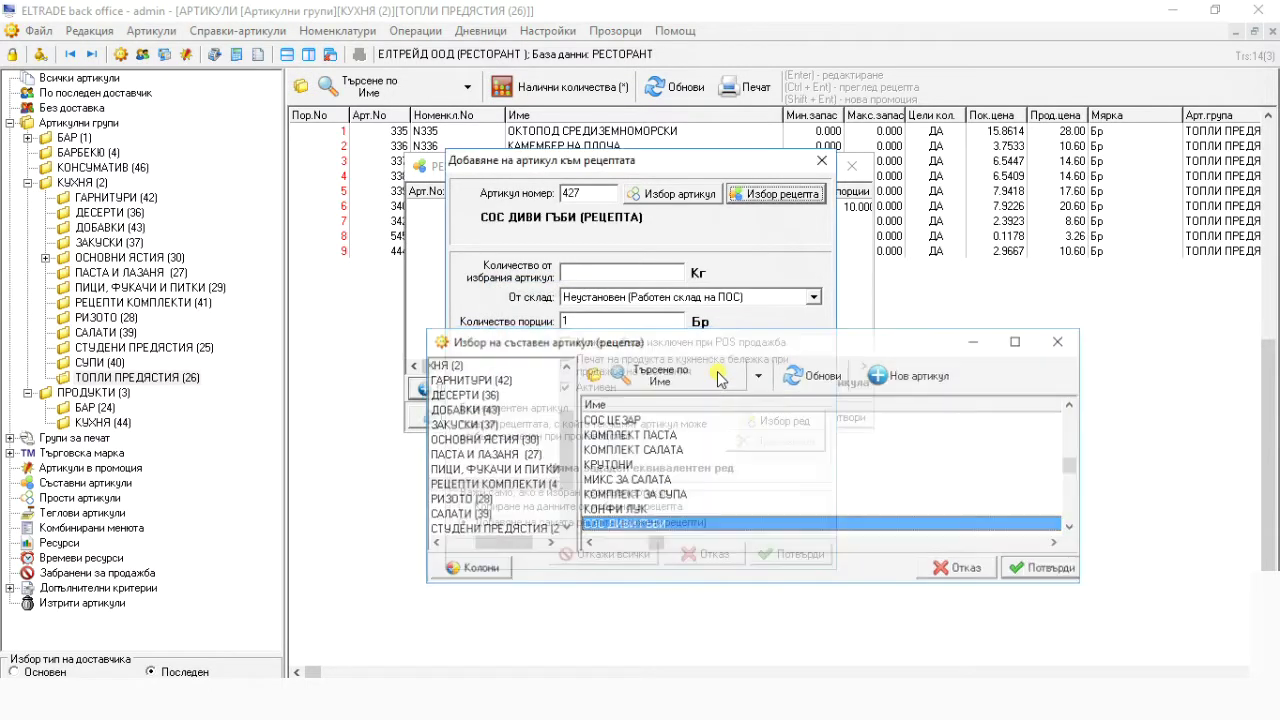
- Set the sauce to 0.2 Кг from Основен склад (1), added as a nested recipe instead of copying its data
click(652, 272)
text(0.2)
click(628, 297)
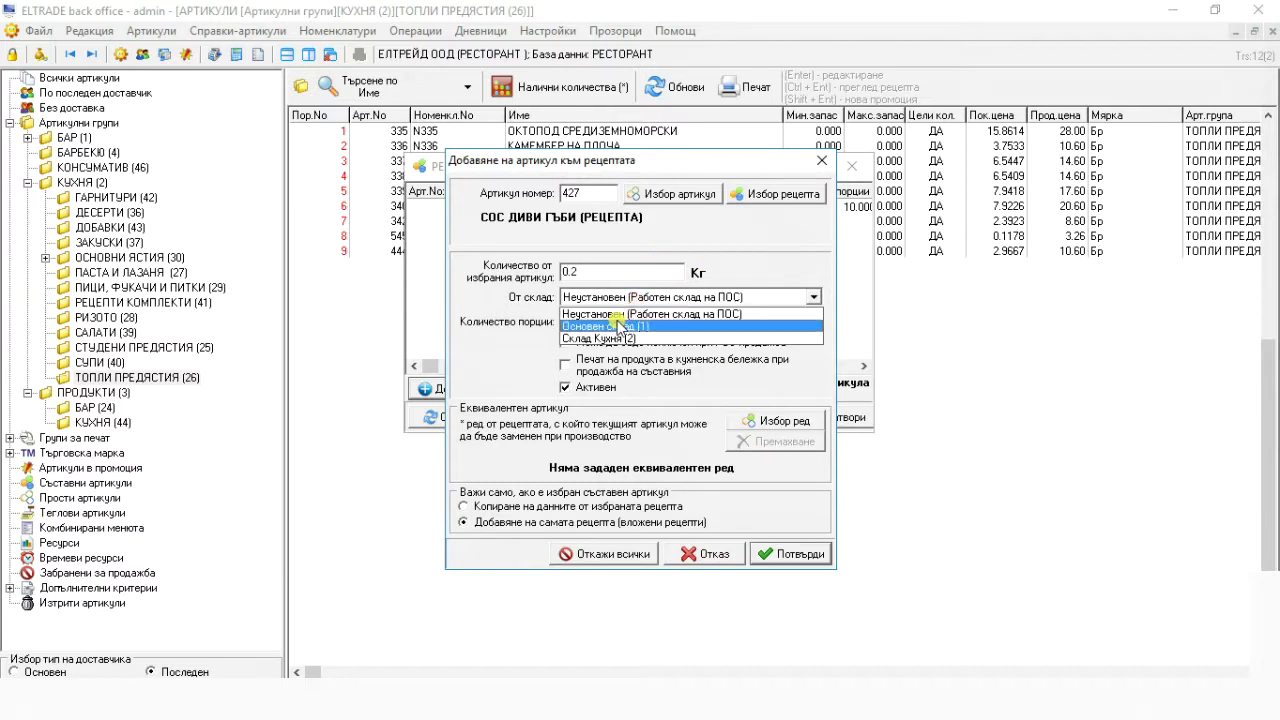
click(620, 326)
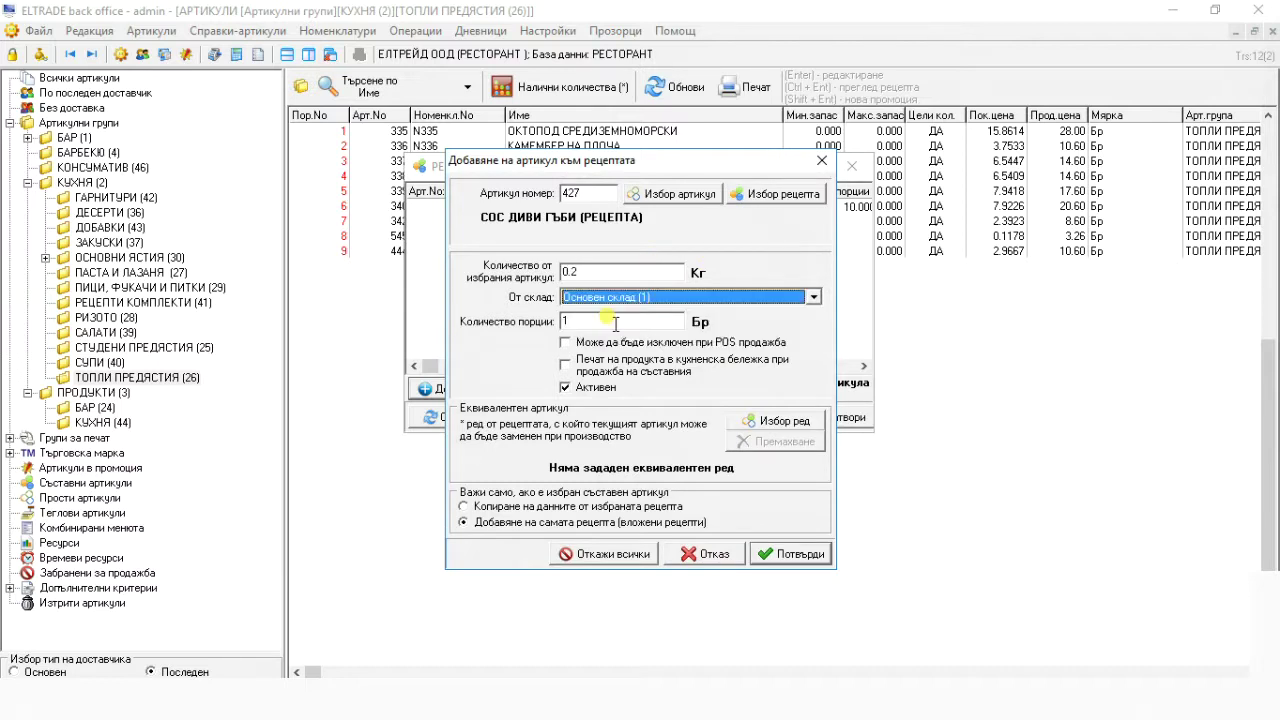
click(536, 508)
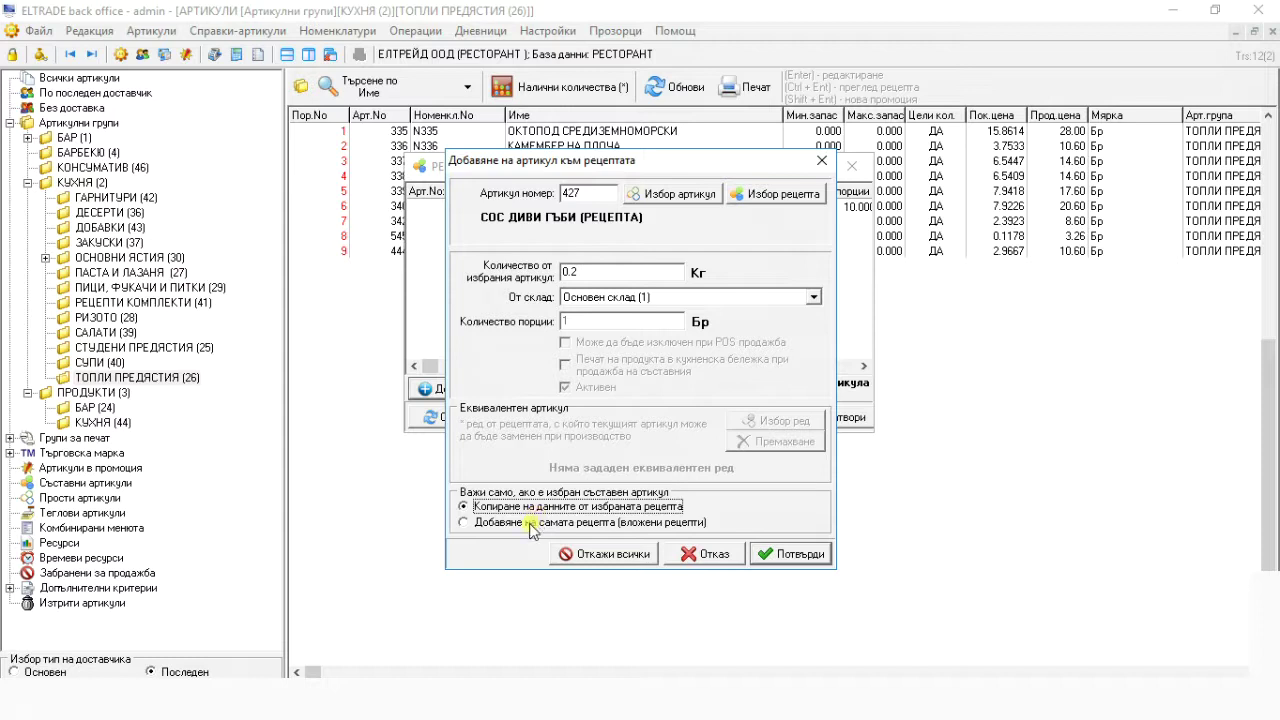
click(531, 522)
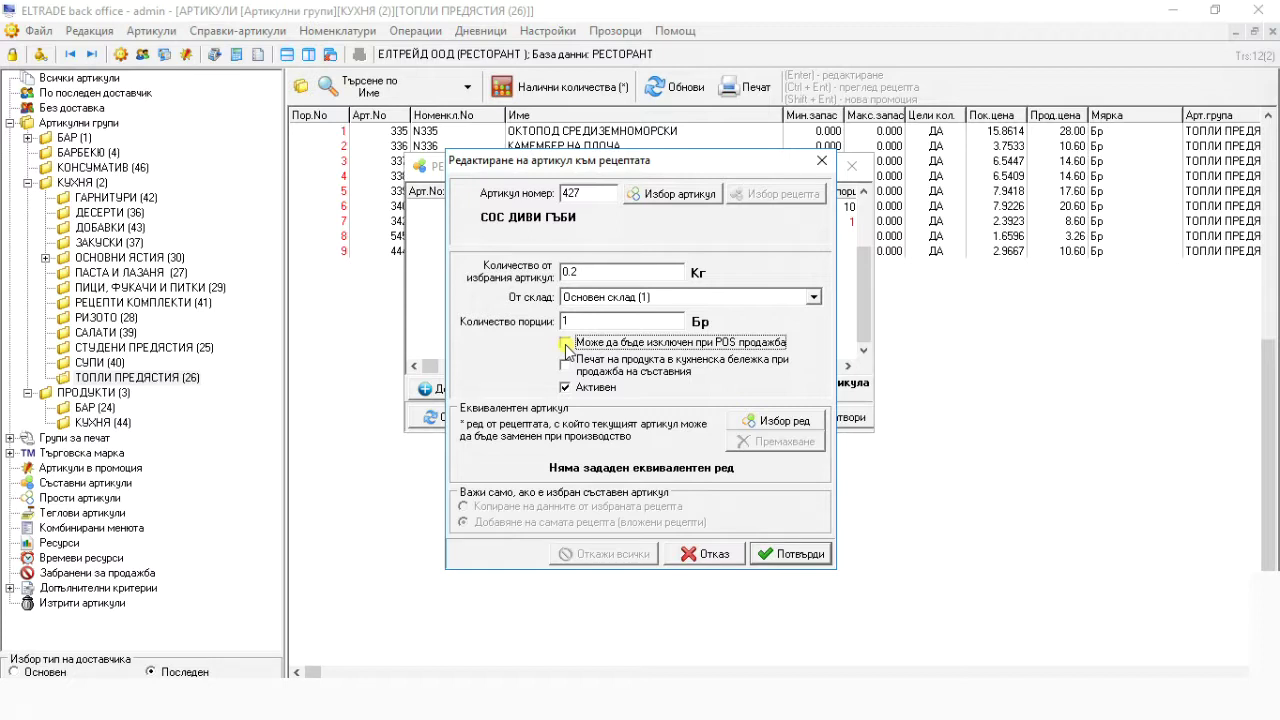
- Toggle the POS-sale exclusion, kitchen-receipt printing and active options of the СОС ДИВИ ГЪБИ ingredient
click(566, 343)
click(566, 343)
click(566, 364)
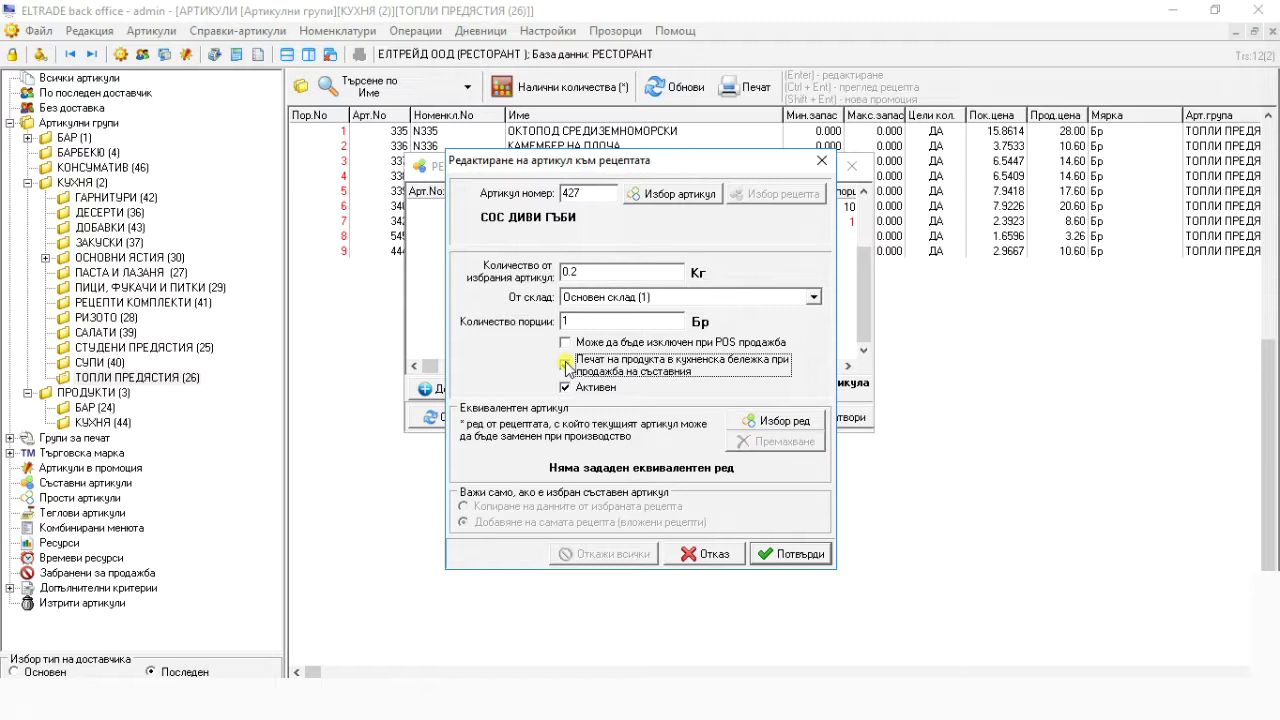
click(565, 364)
click(566, 390)
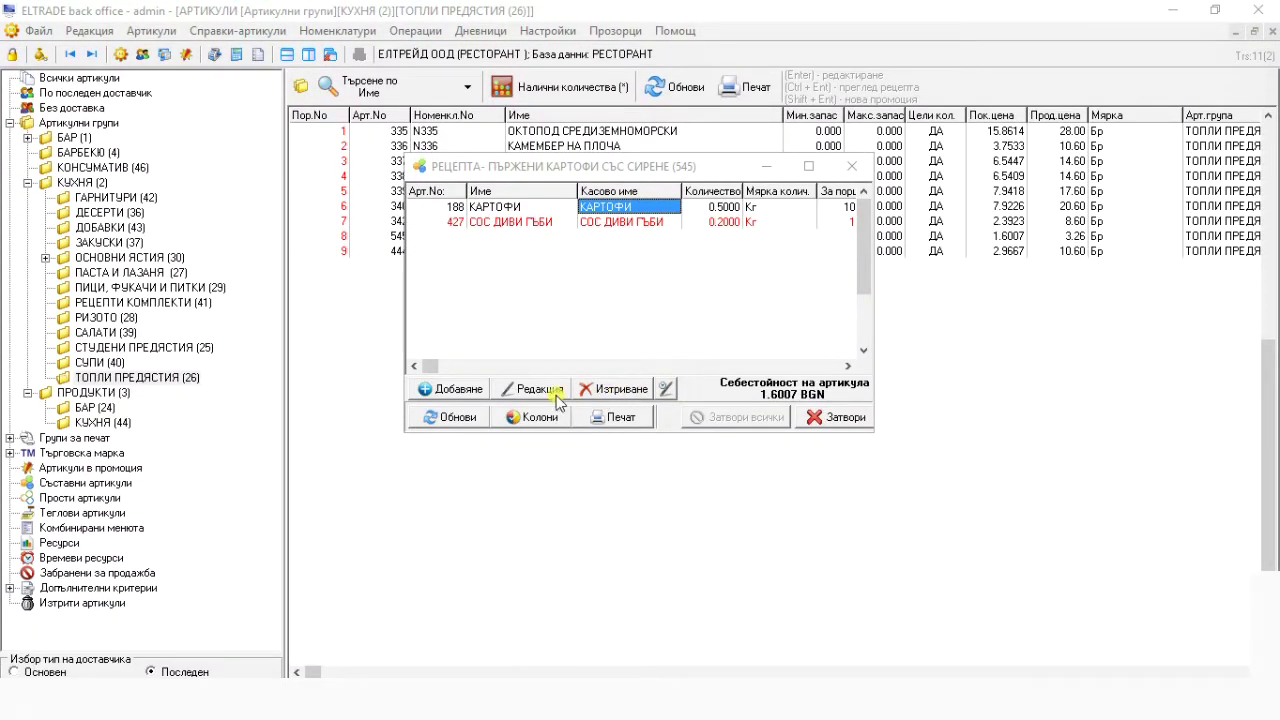
- Replace the КАРТОФИ ingredient in the recipe with article number 213
click(557, 400)
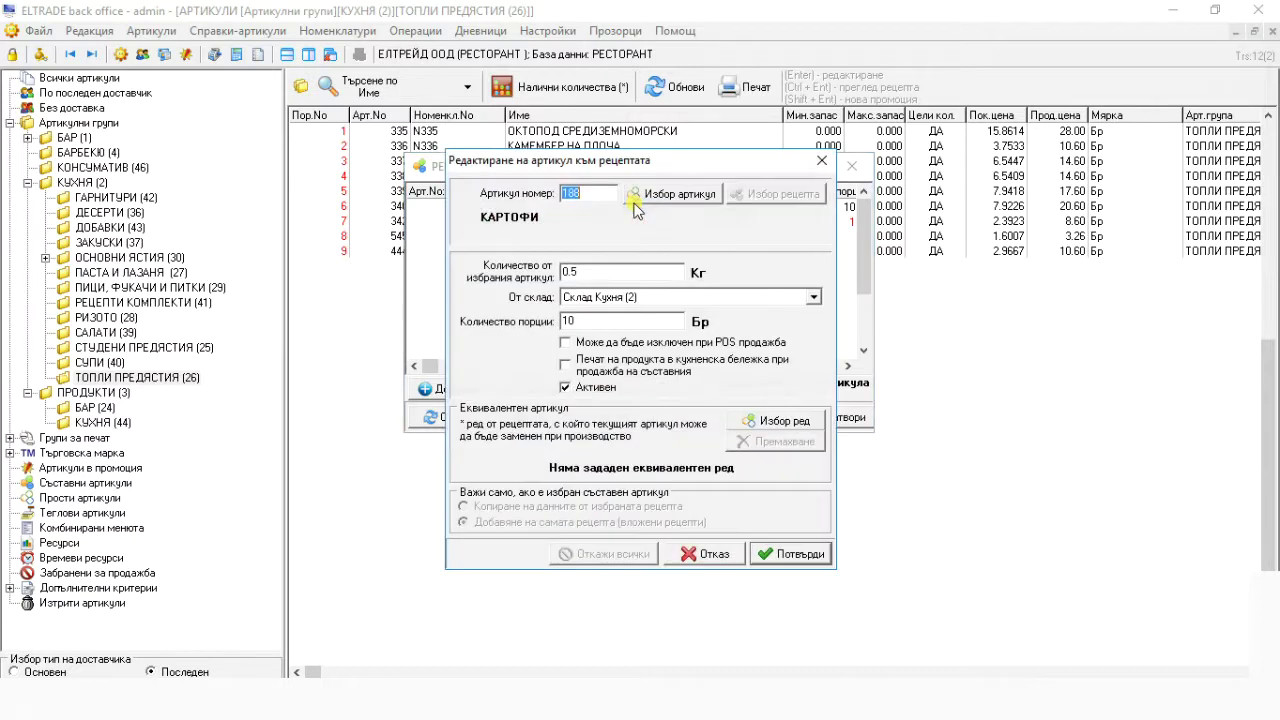
text(213)
key(Return)
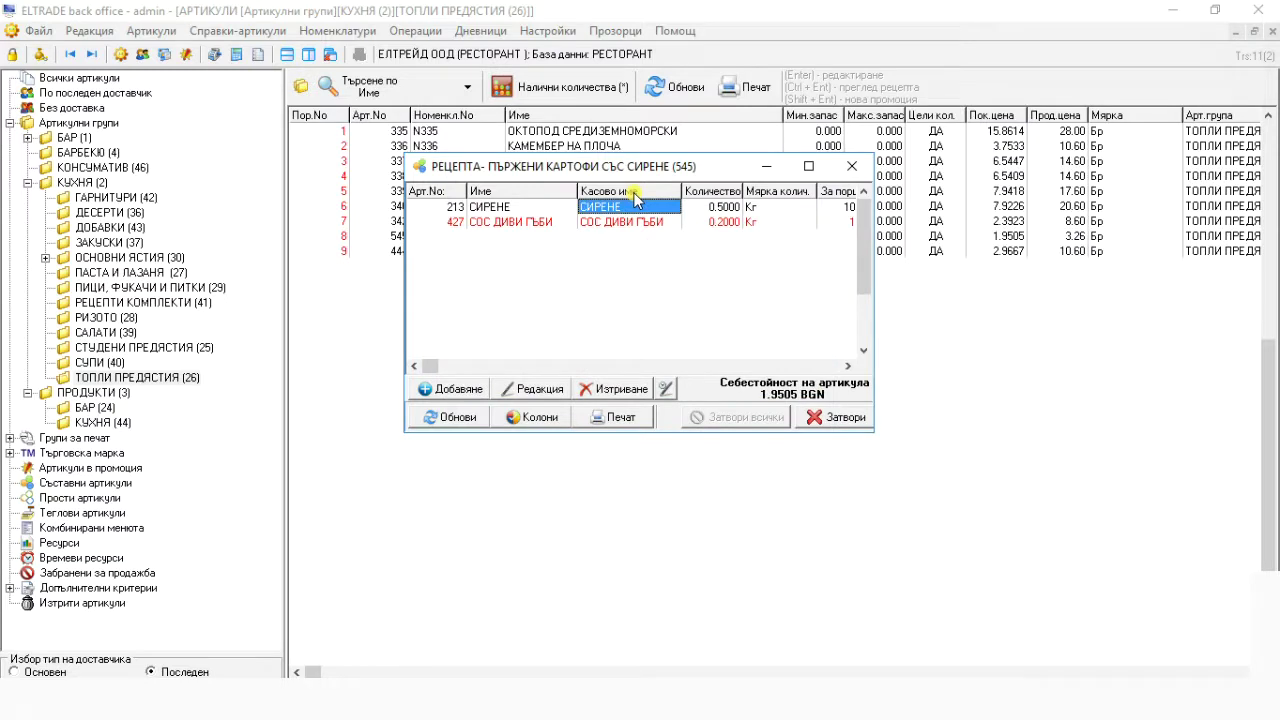
- Set the СИРЕНЕ ingredient's quantity to 0.3 Кг and its source warehouse to Основен склад (1), and save it
double_click(638, 213)
click(608, 268)
key(BackSpace)
text(3)
click(645, 298)
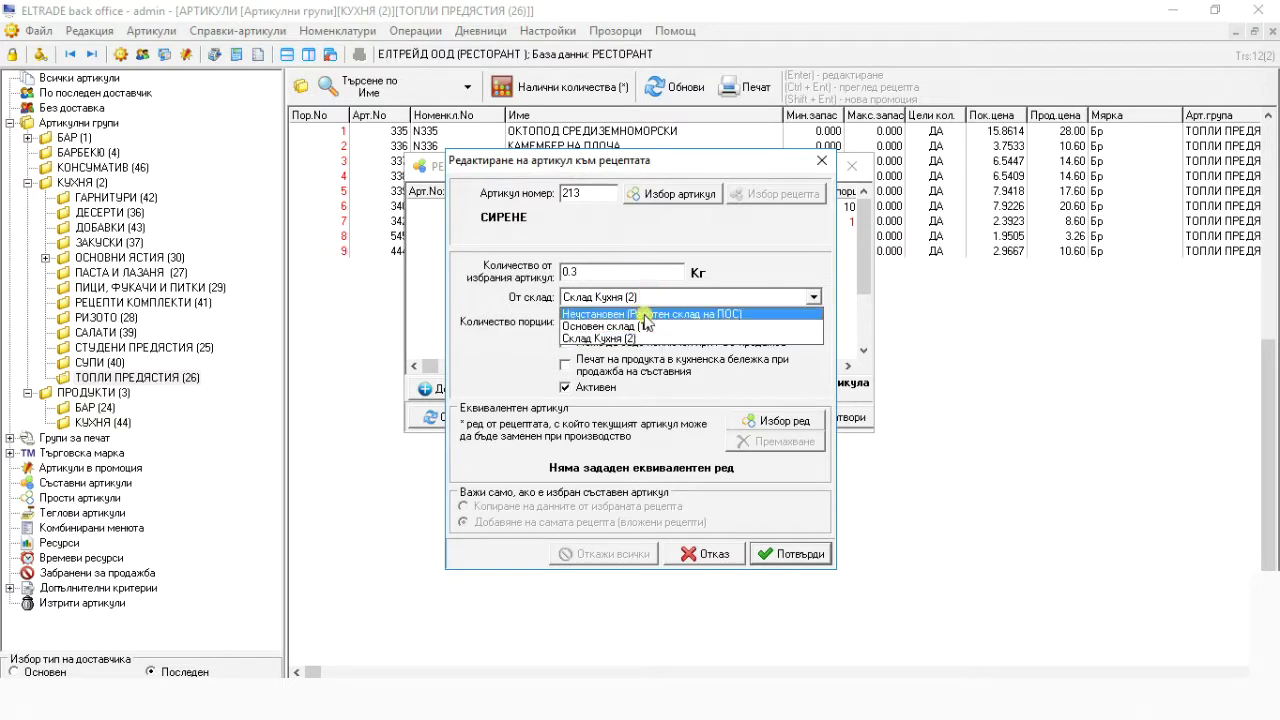
click(647, 326)
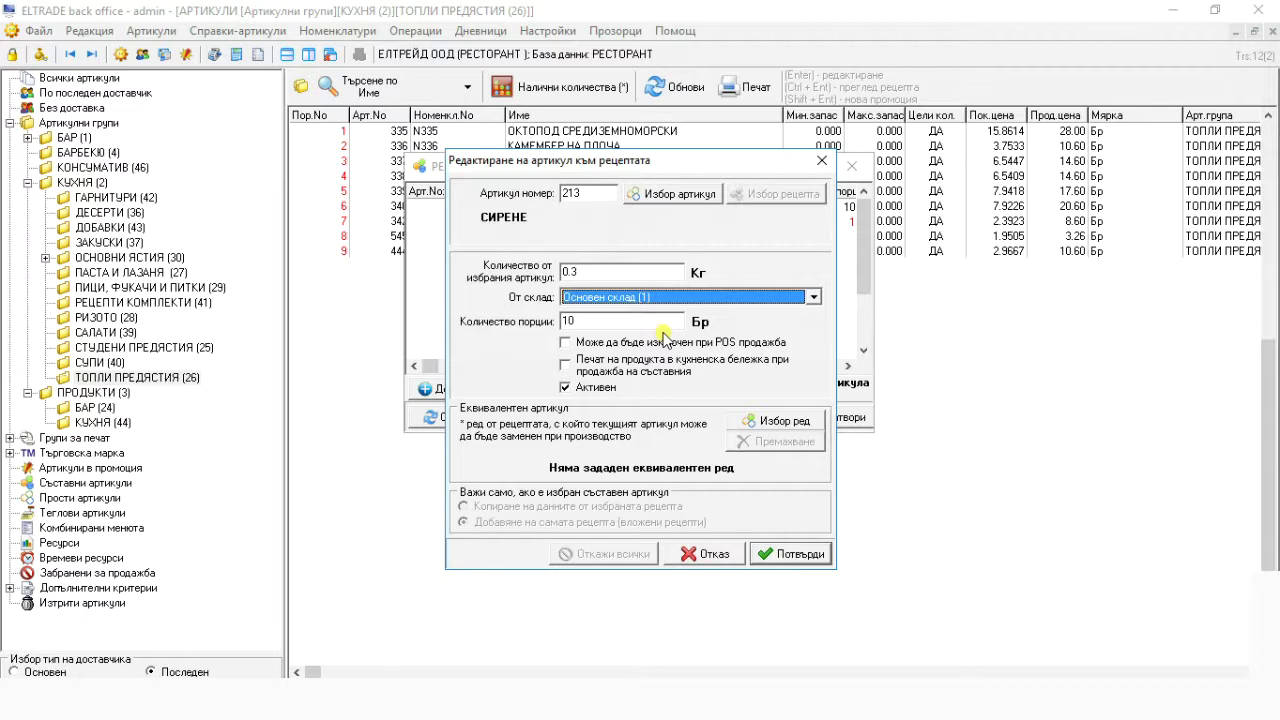
click(776, 554)
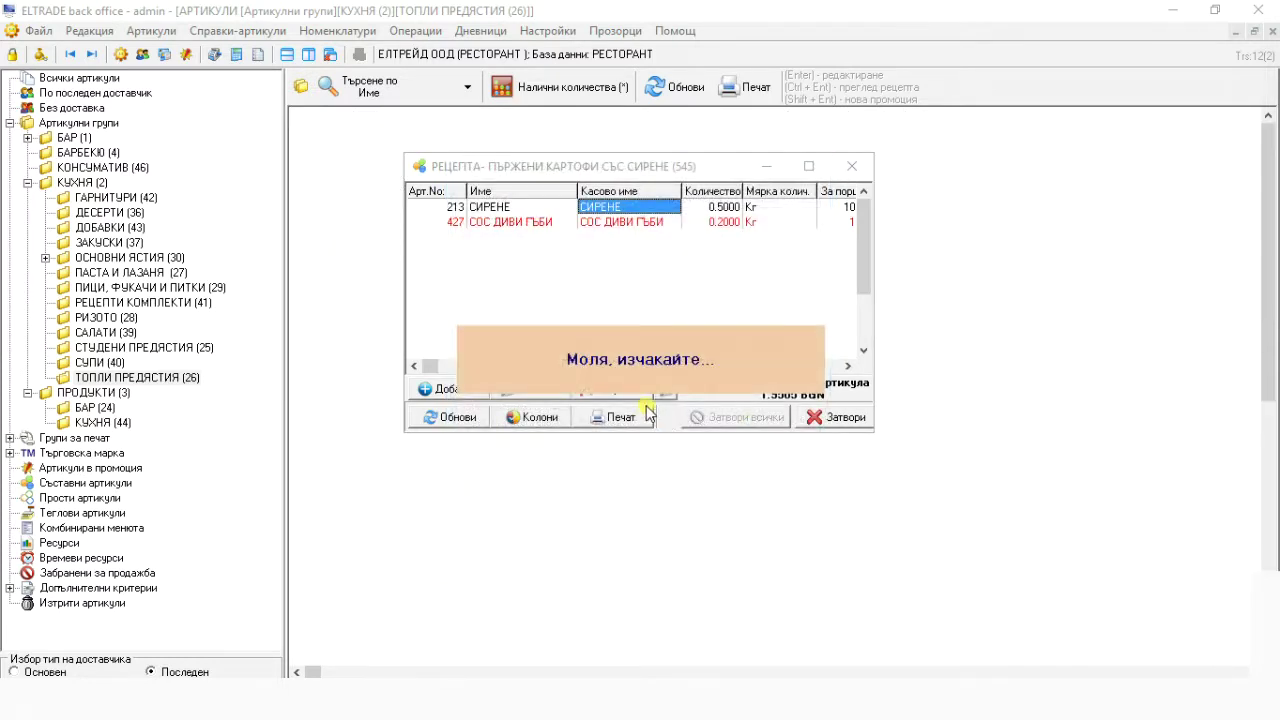
- Check the recipe's visible columns, export the recipe to Internet Explorer for viewing, and close the recipe
click(540, 417)
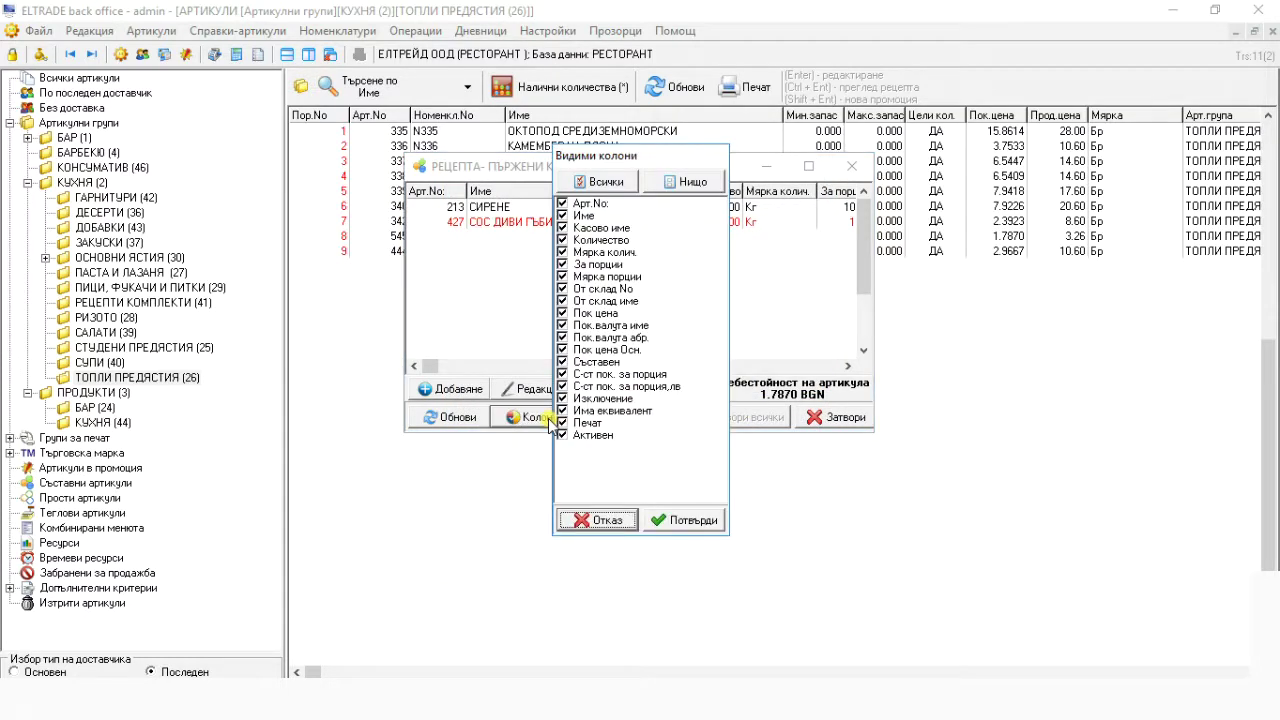
click(672, 520)
click(627, 422)
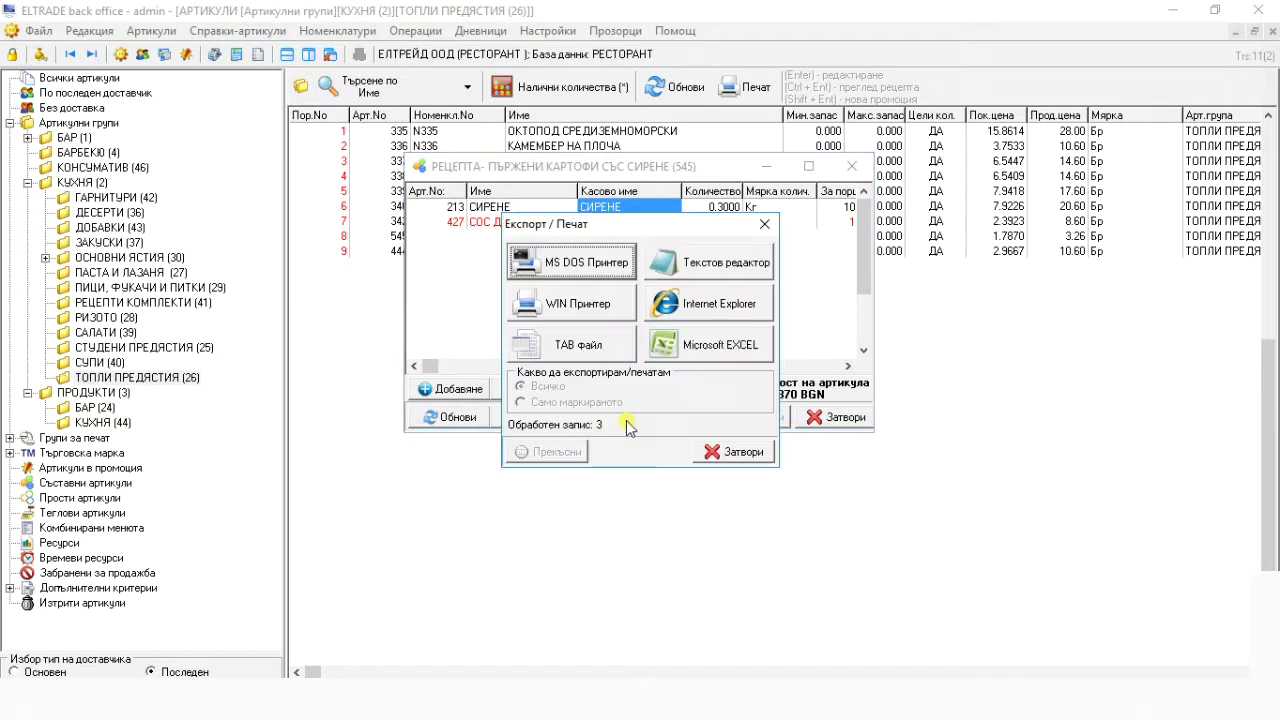
click(690, 325)
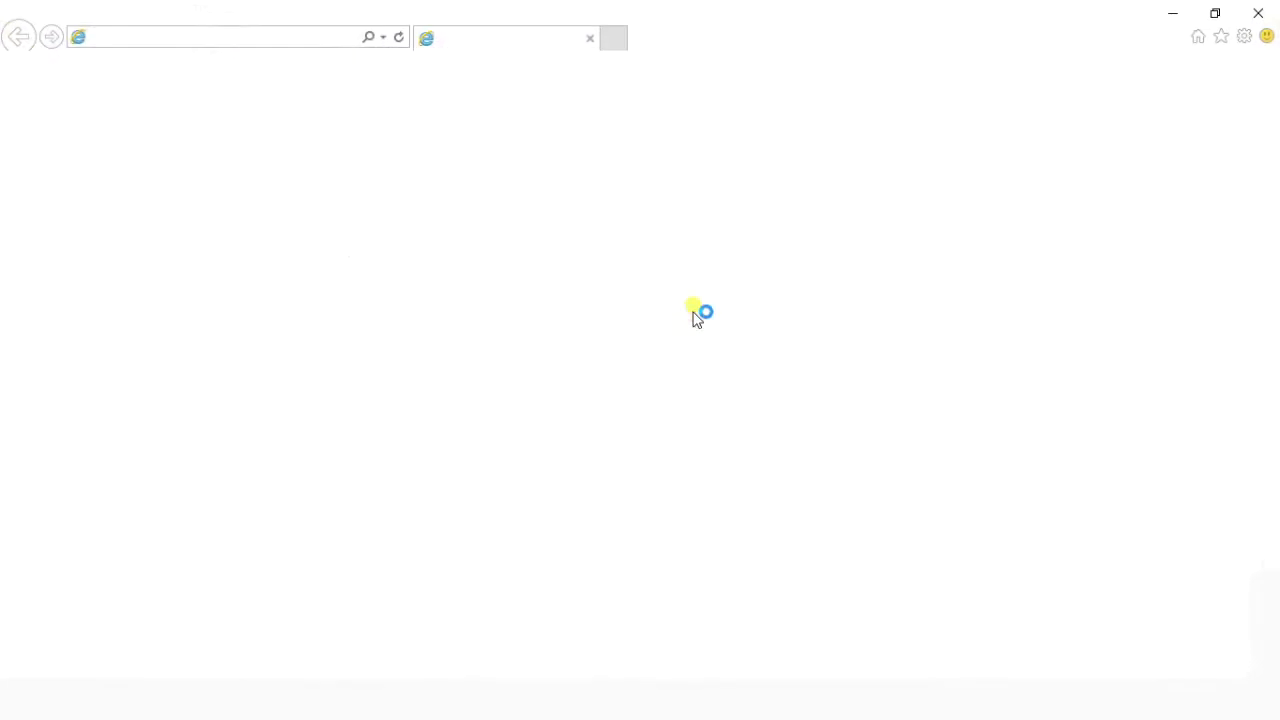
click(1262, 18)
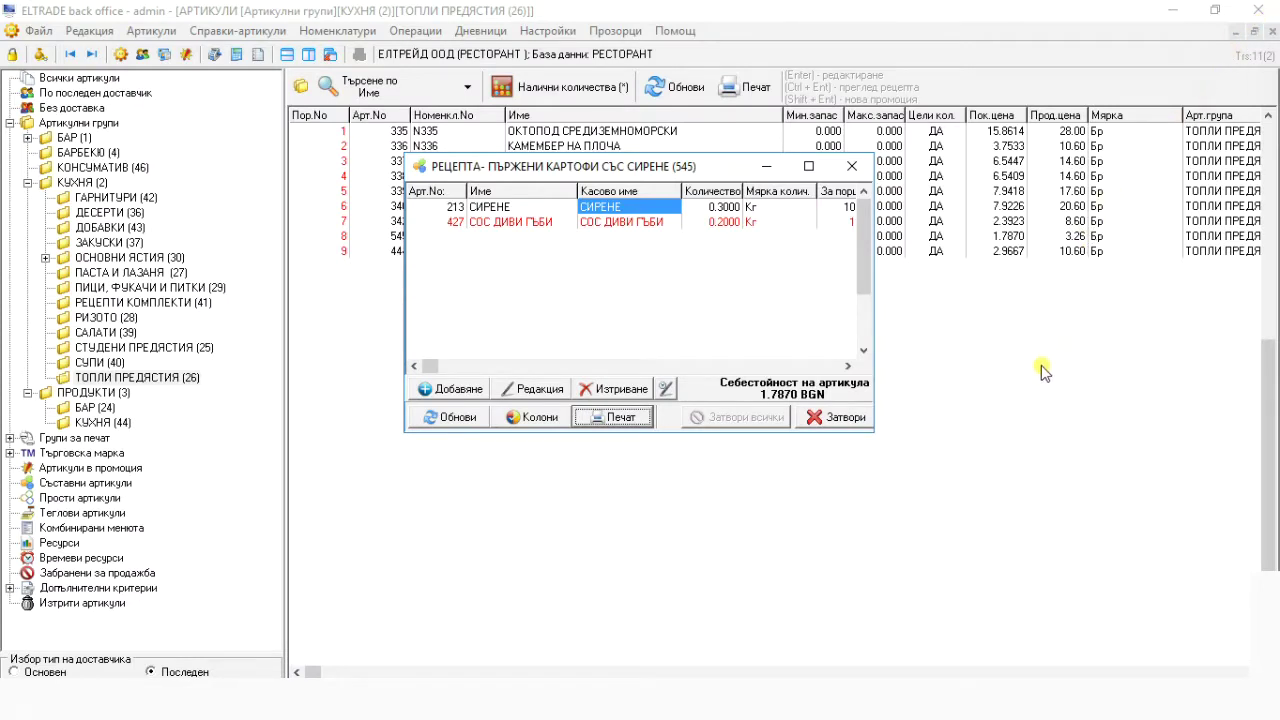
click(853, 419)
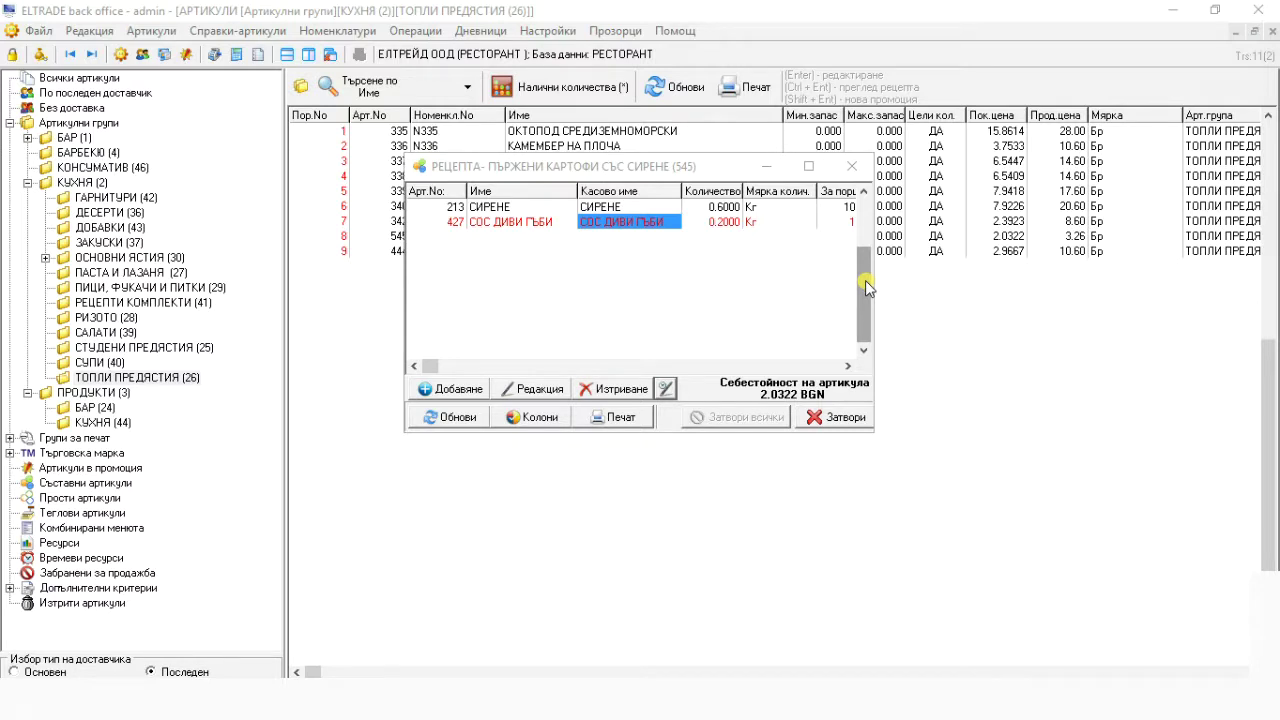
- Start removing the СОС ДИВИ ГЪБИ ingredient from the recipe, but decline the deletion
click(636, 394)
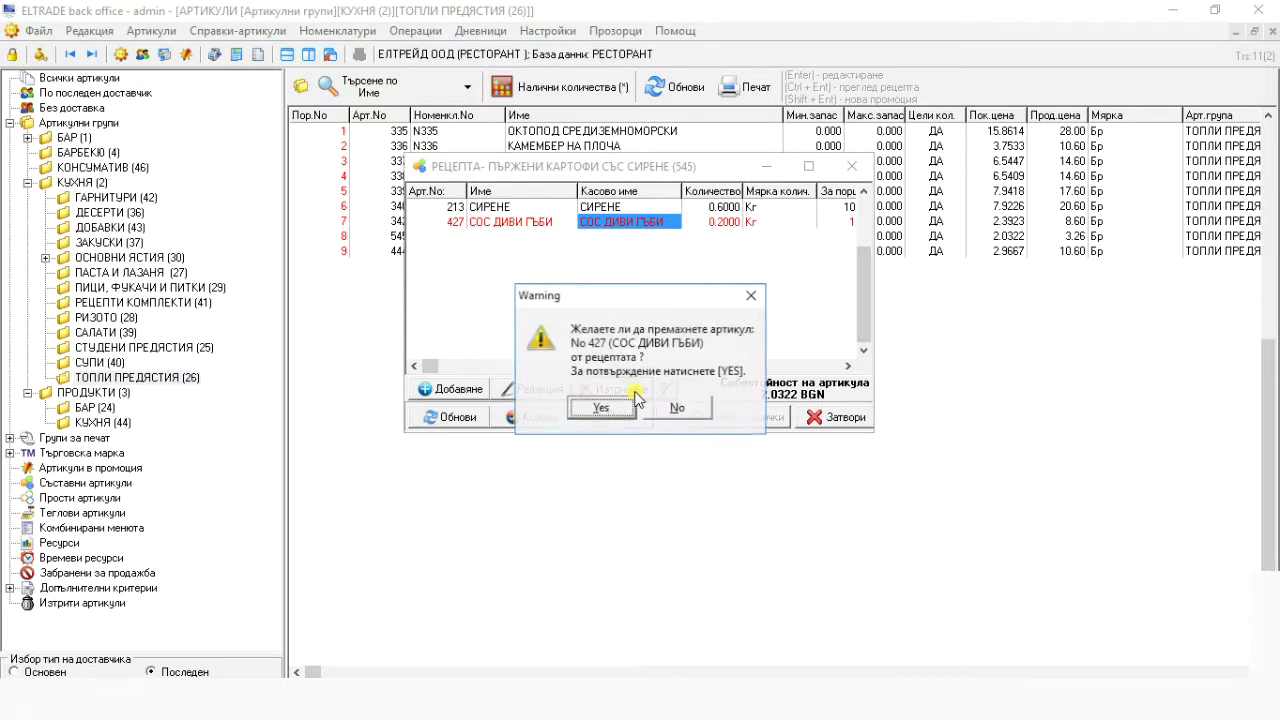
click(668, 412)
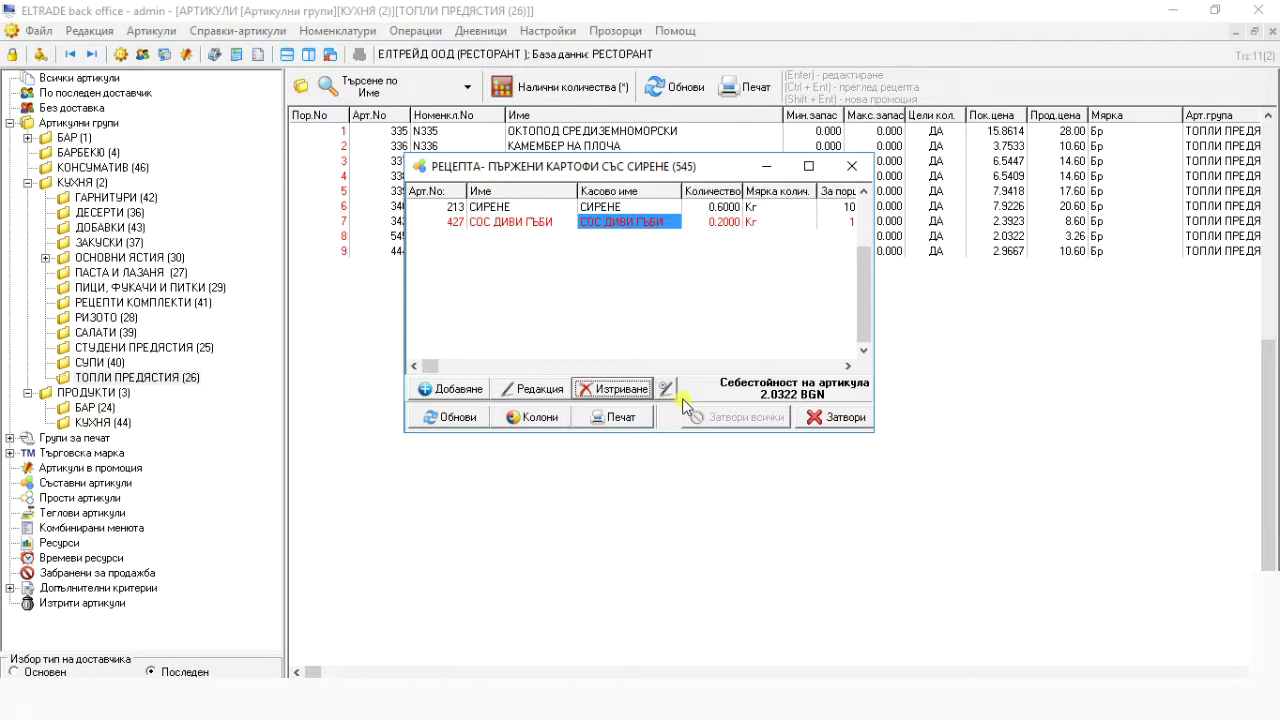
- Schedule a deferred edit of the СОС ДИВИ ГЪБИ ingredient in the recipe for 11.08.2018 at 15:40
click(664, 390)
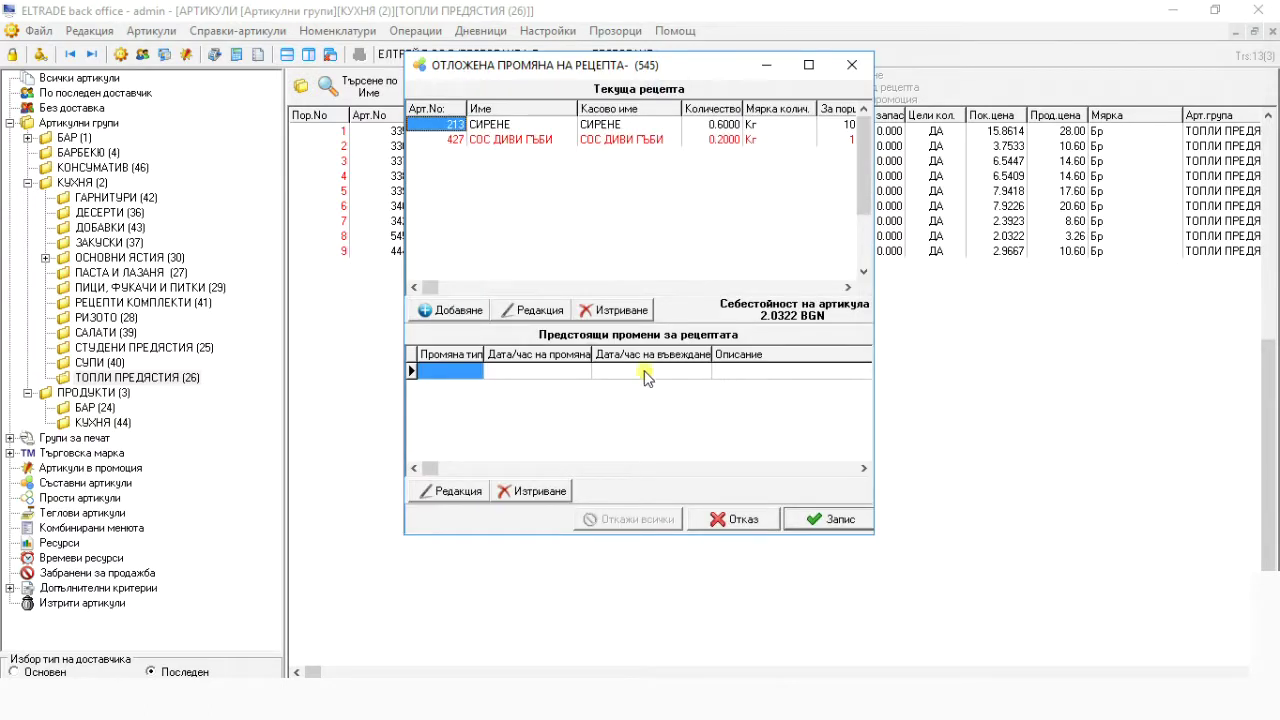
click(599, 142)
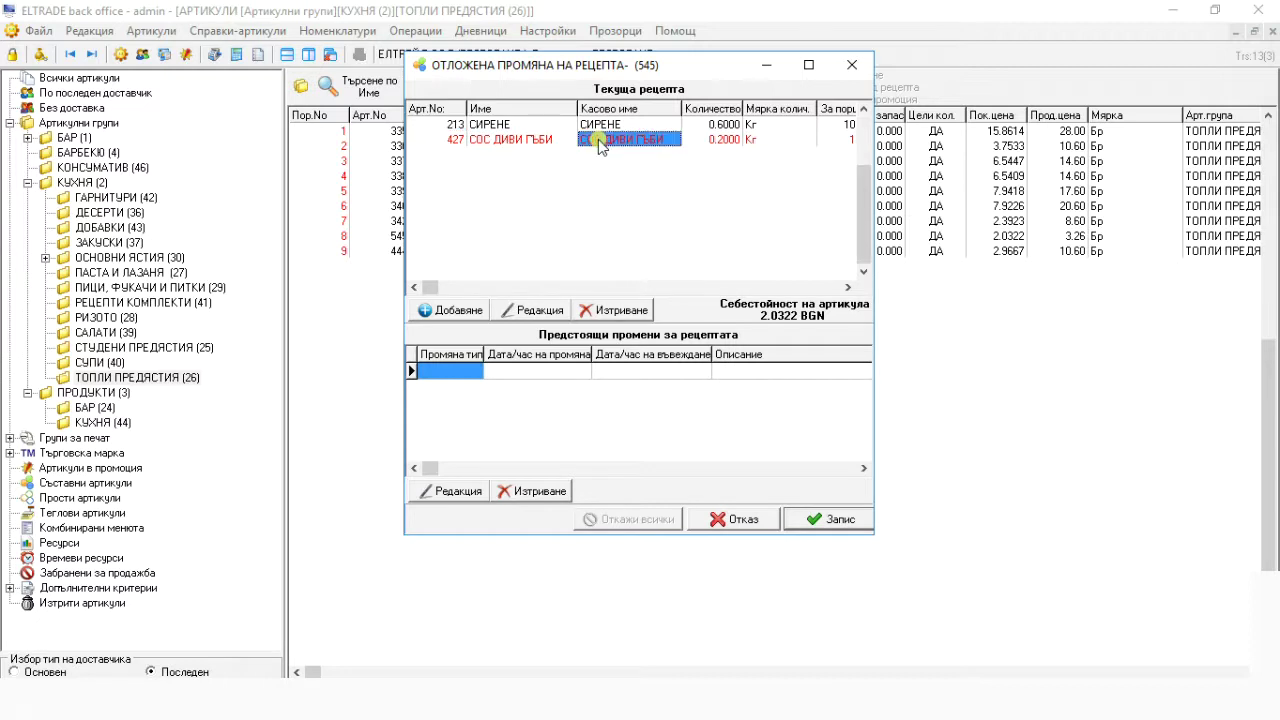
click(518, 306)
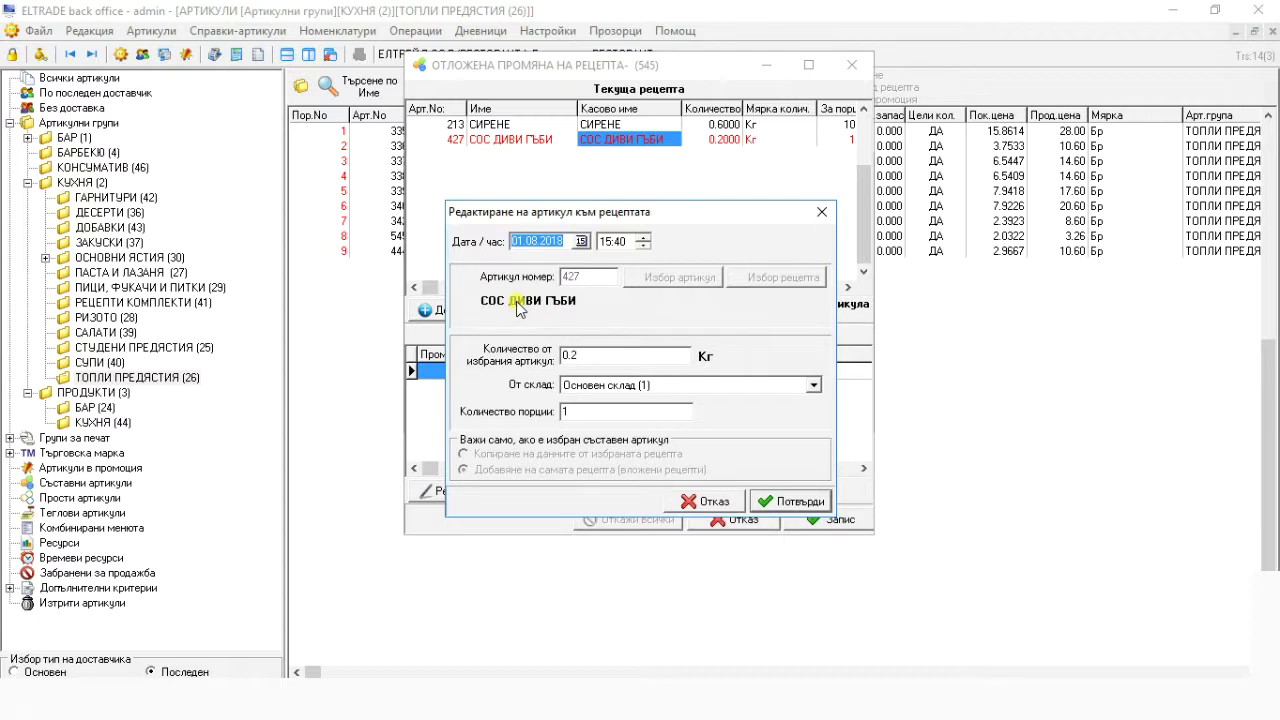
click(580, 241)
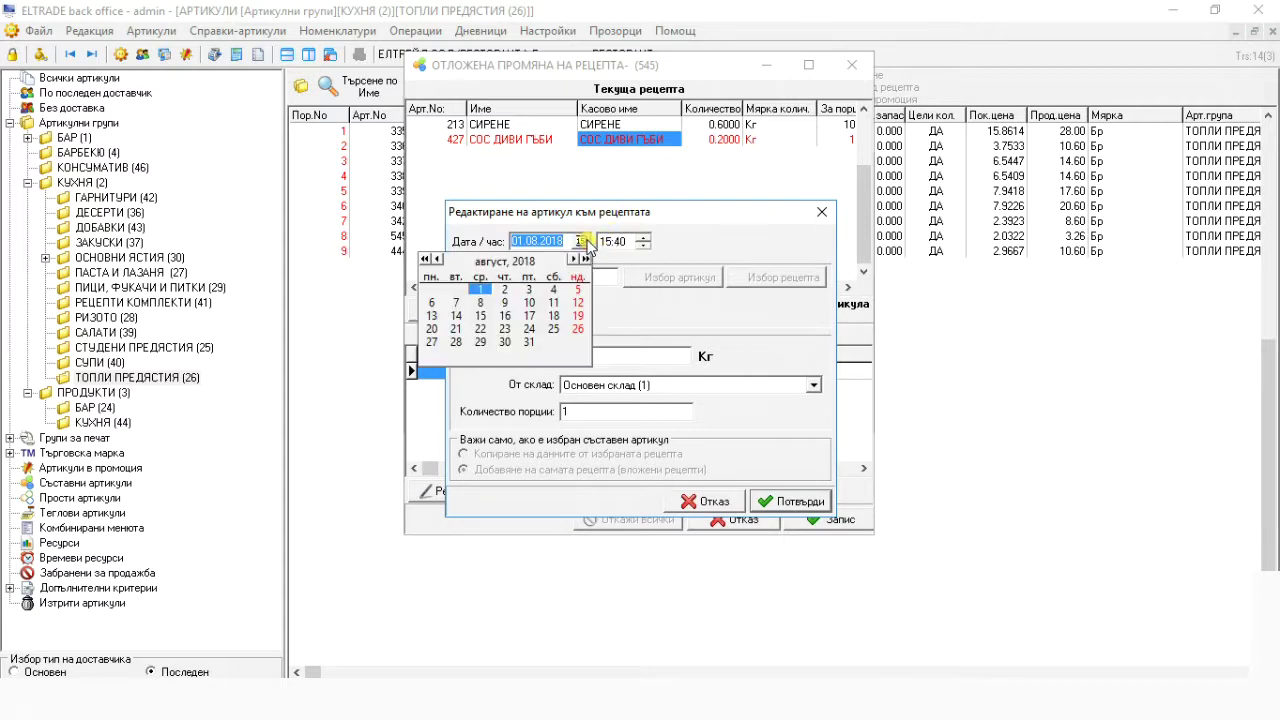
click(553, 302)
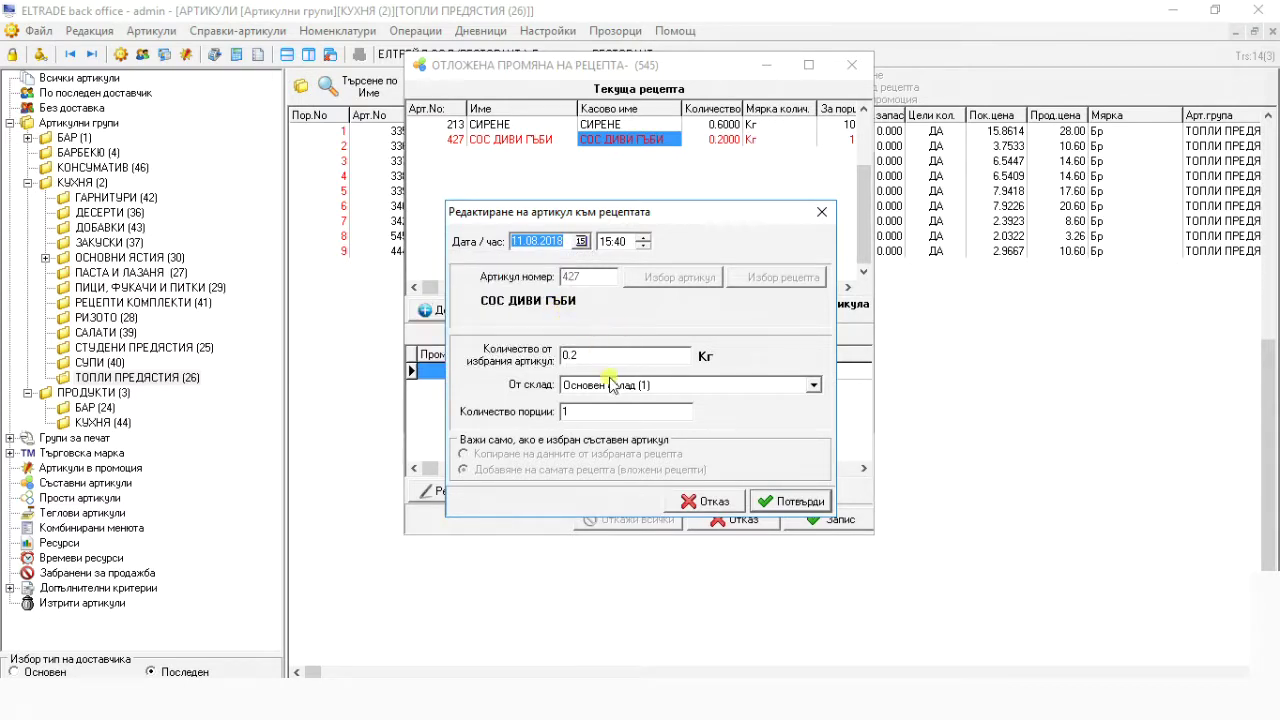
click(568, 410)
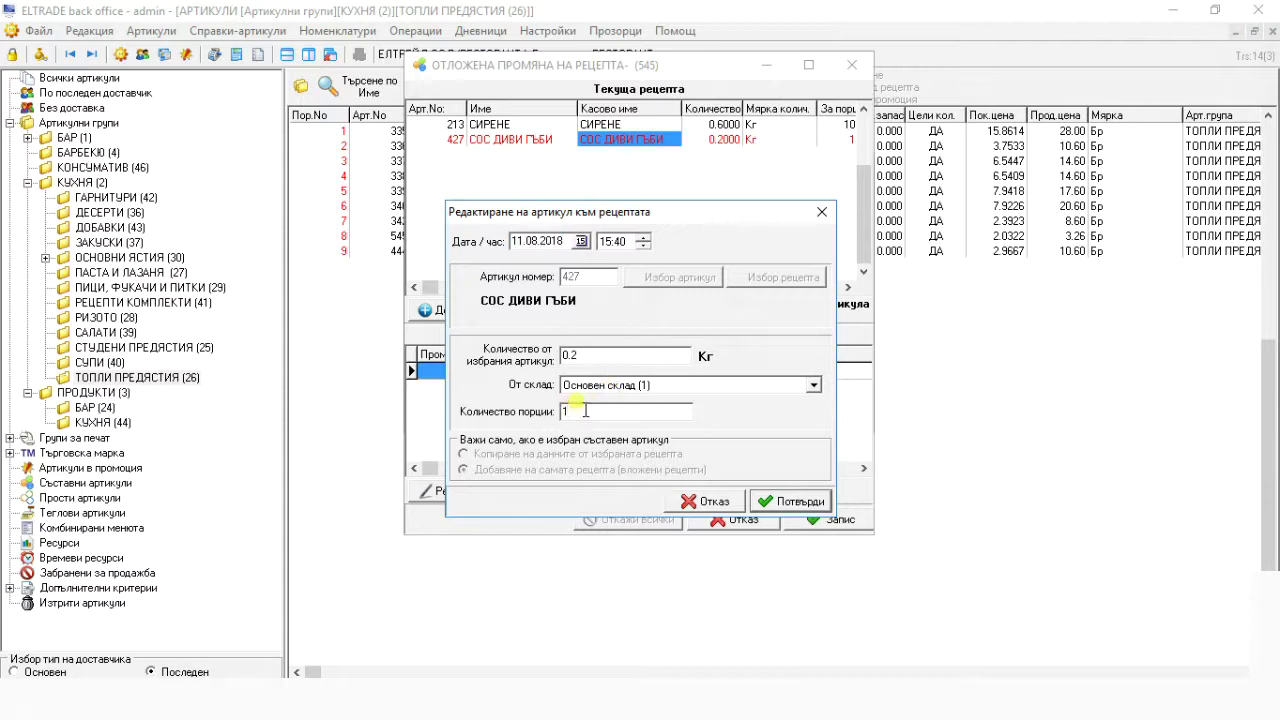
text(0)
click(808, 503)
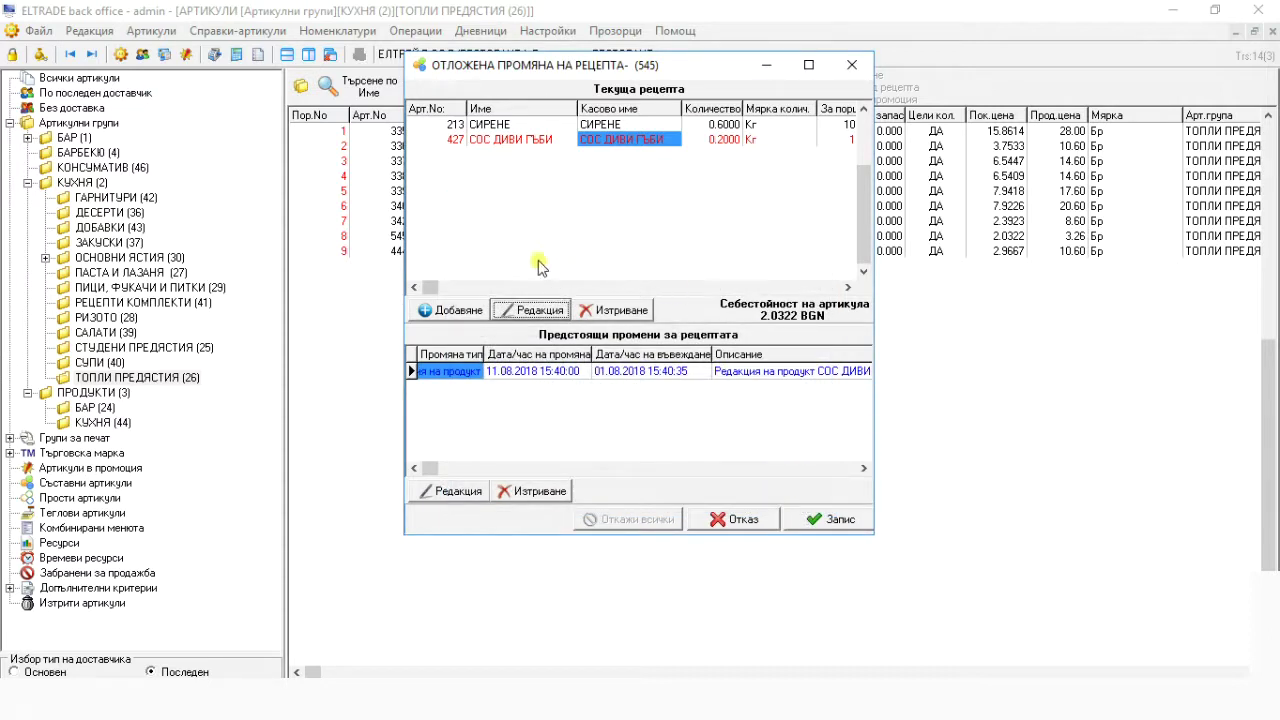
- Examine the deferred-change forms for adding an ingredient and for deleting СОС ДИВИ ГЪБИ, cancelling both
click(476, 311)
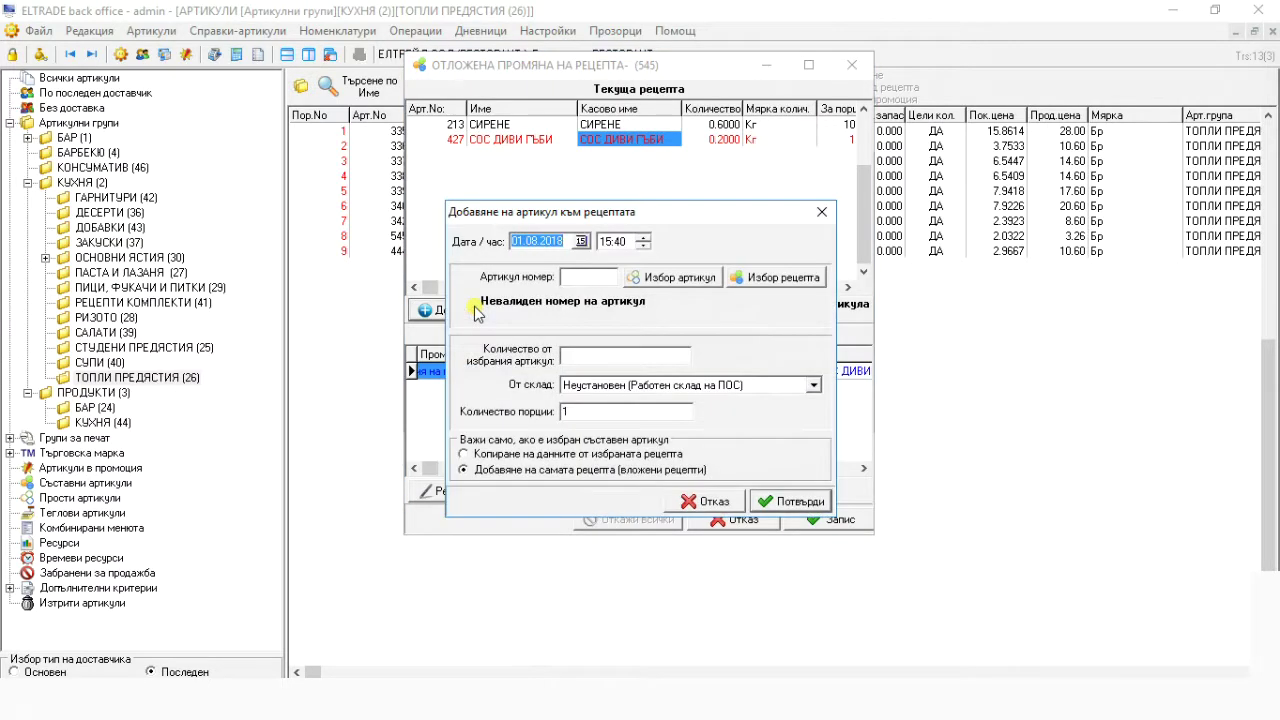
click(722, 501)
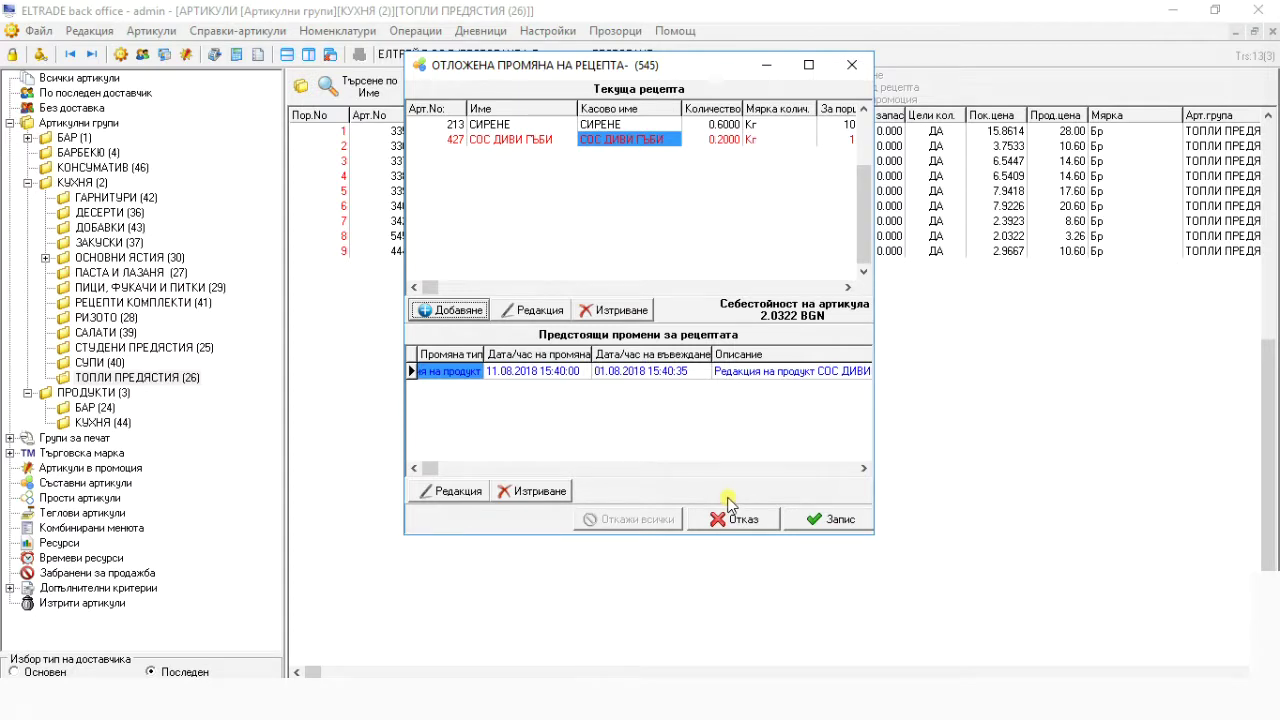
click(645, 311)
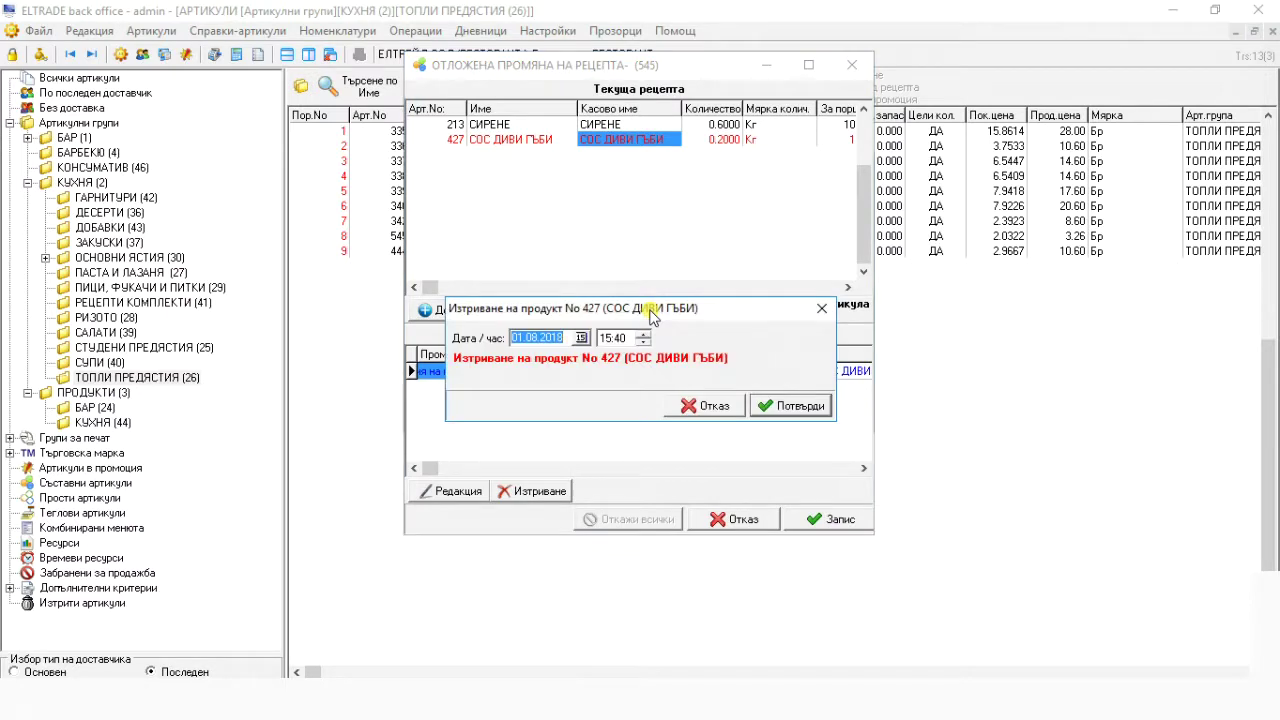
click(700, 406)
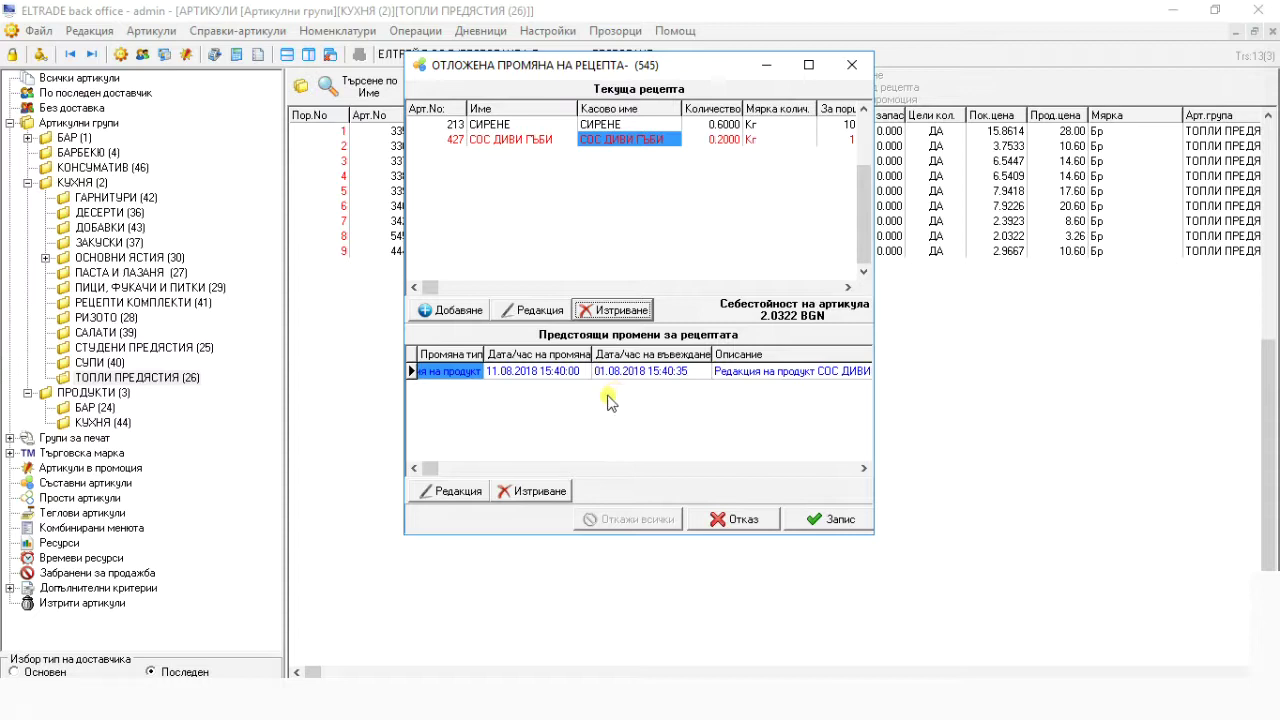
- Check the upcoming СОС ДИВИ ГЪБИ change's date and time without altering them, delete that change, and save the deferred changes
click(463, 491)
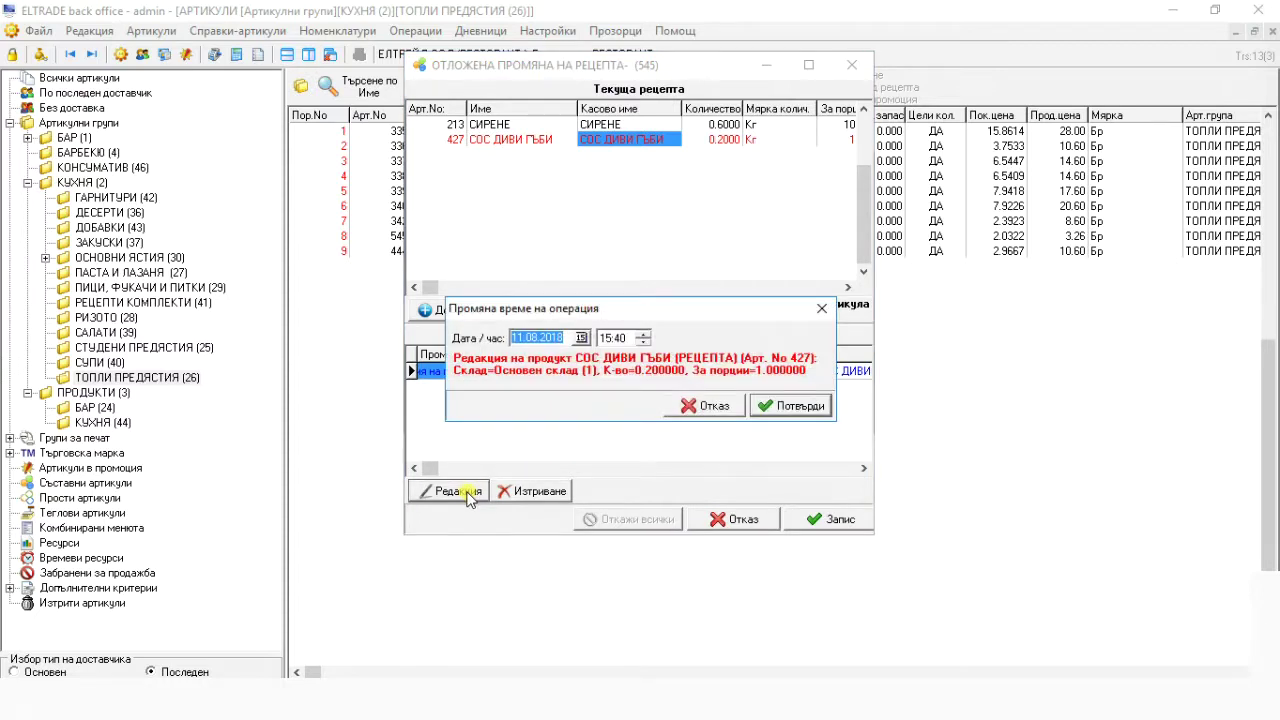
click(715, 406)
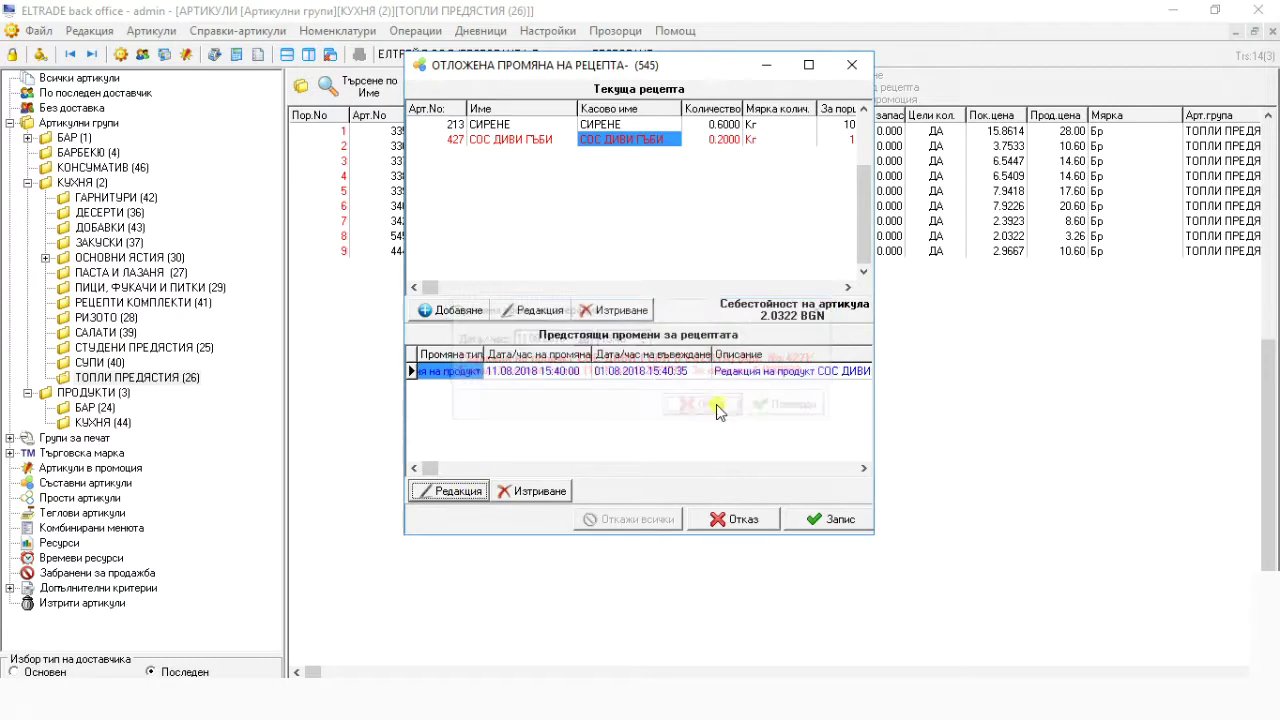
click(555, 494)
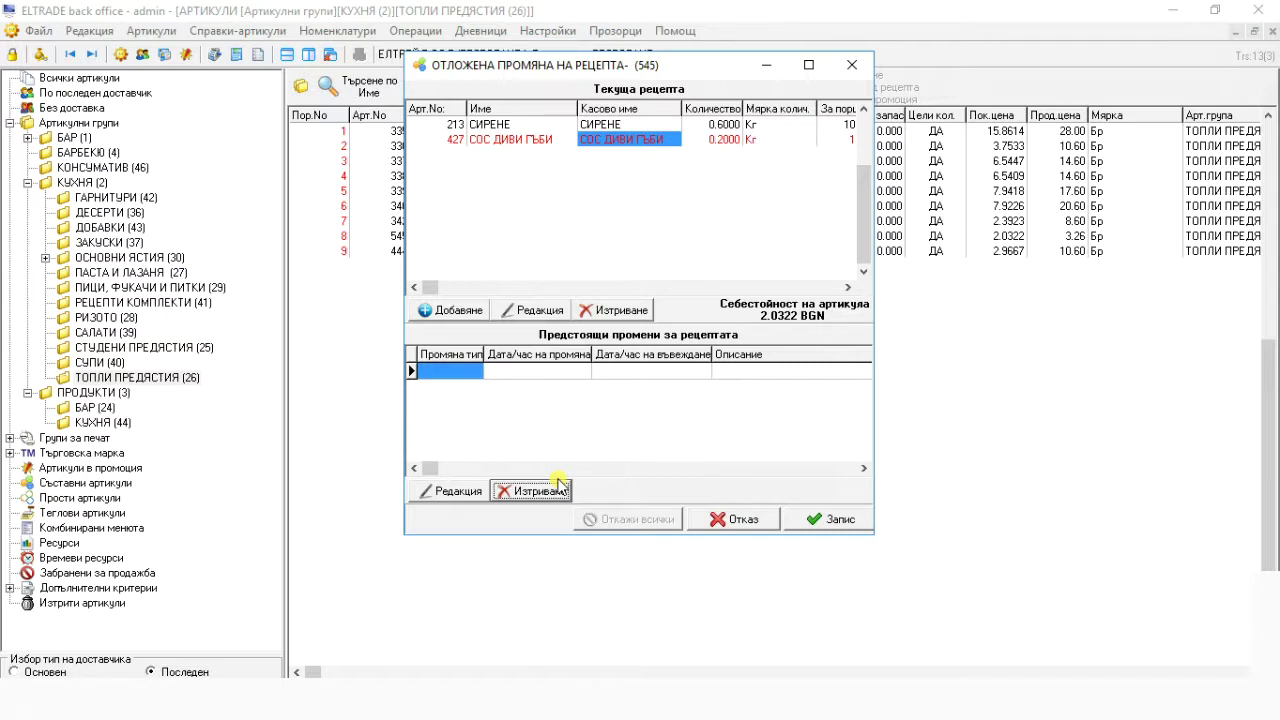
click(829, 518)
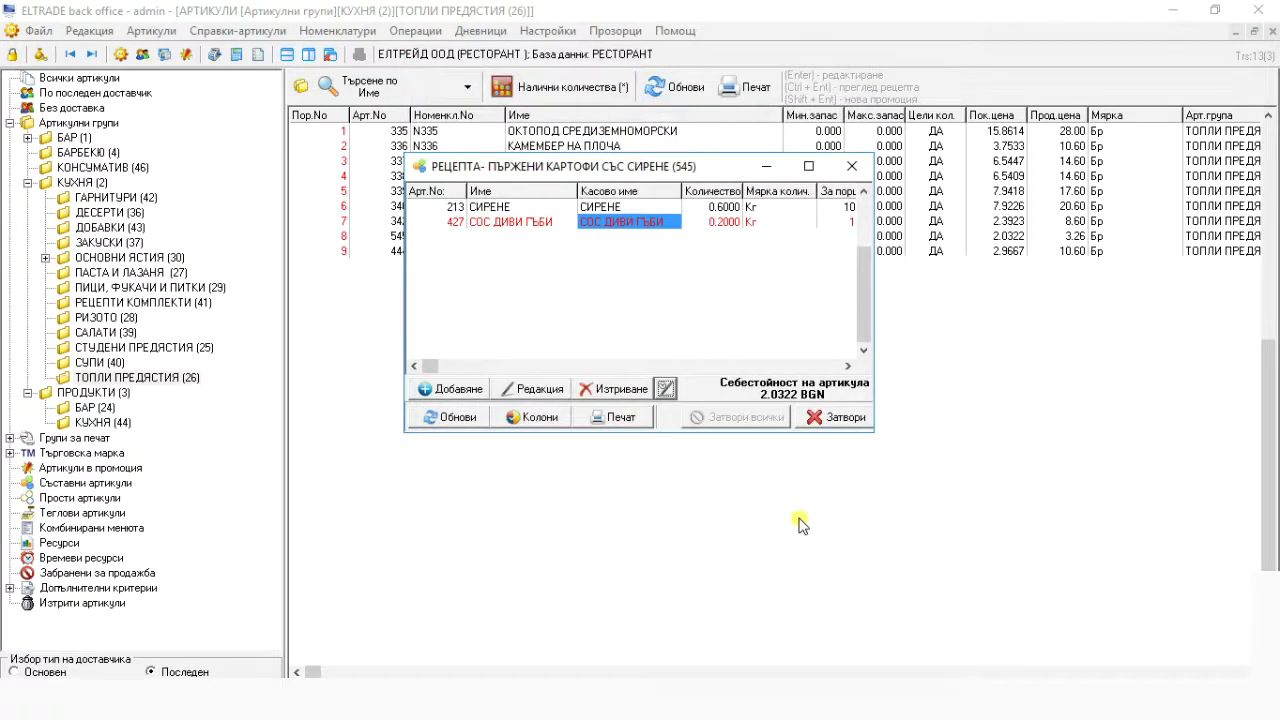